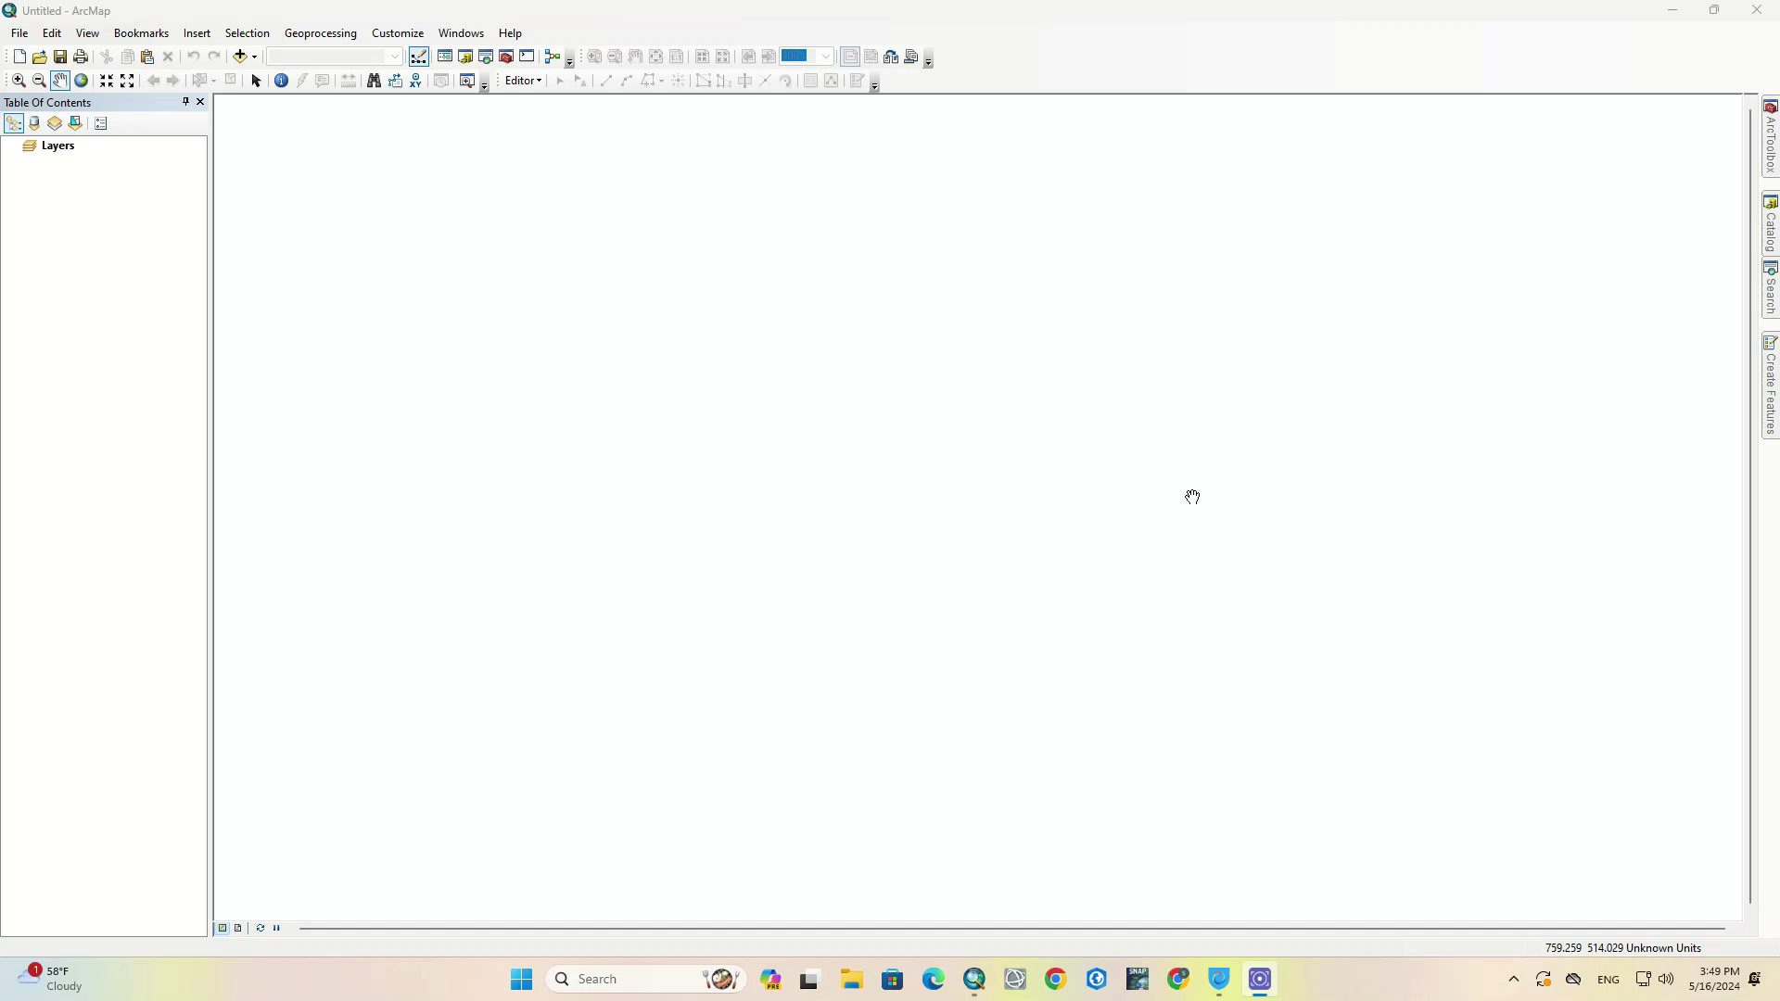
# Float, redock and reposition the basic file toolbar, then hide and reshow it.
pyautogui.moveTo(8, 55); pyautogui.dragTo(296, 178)
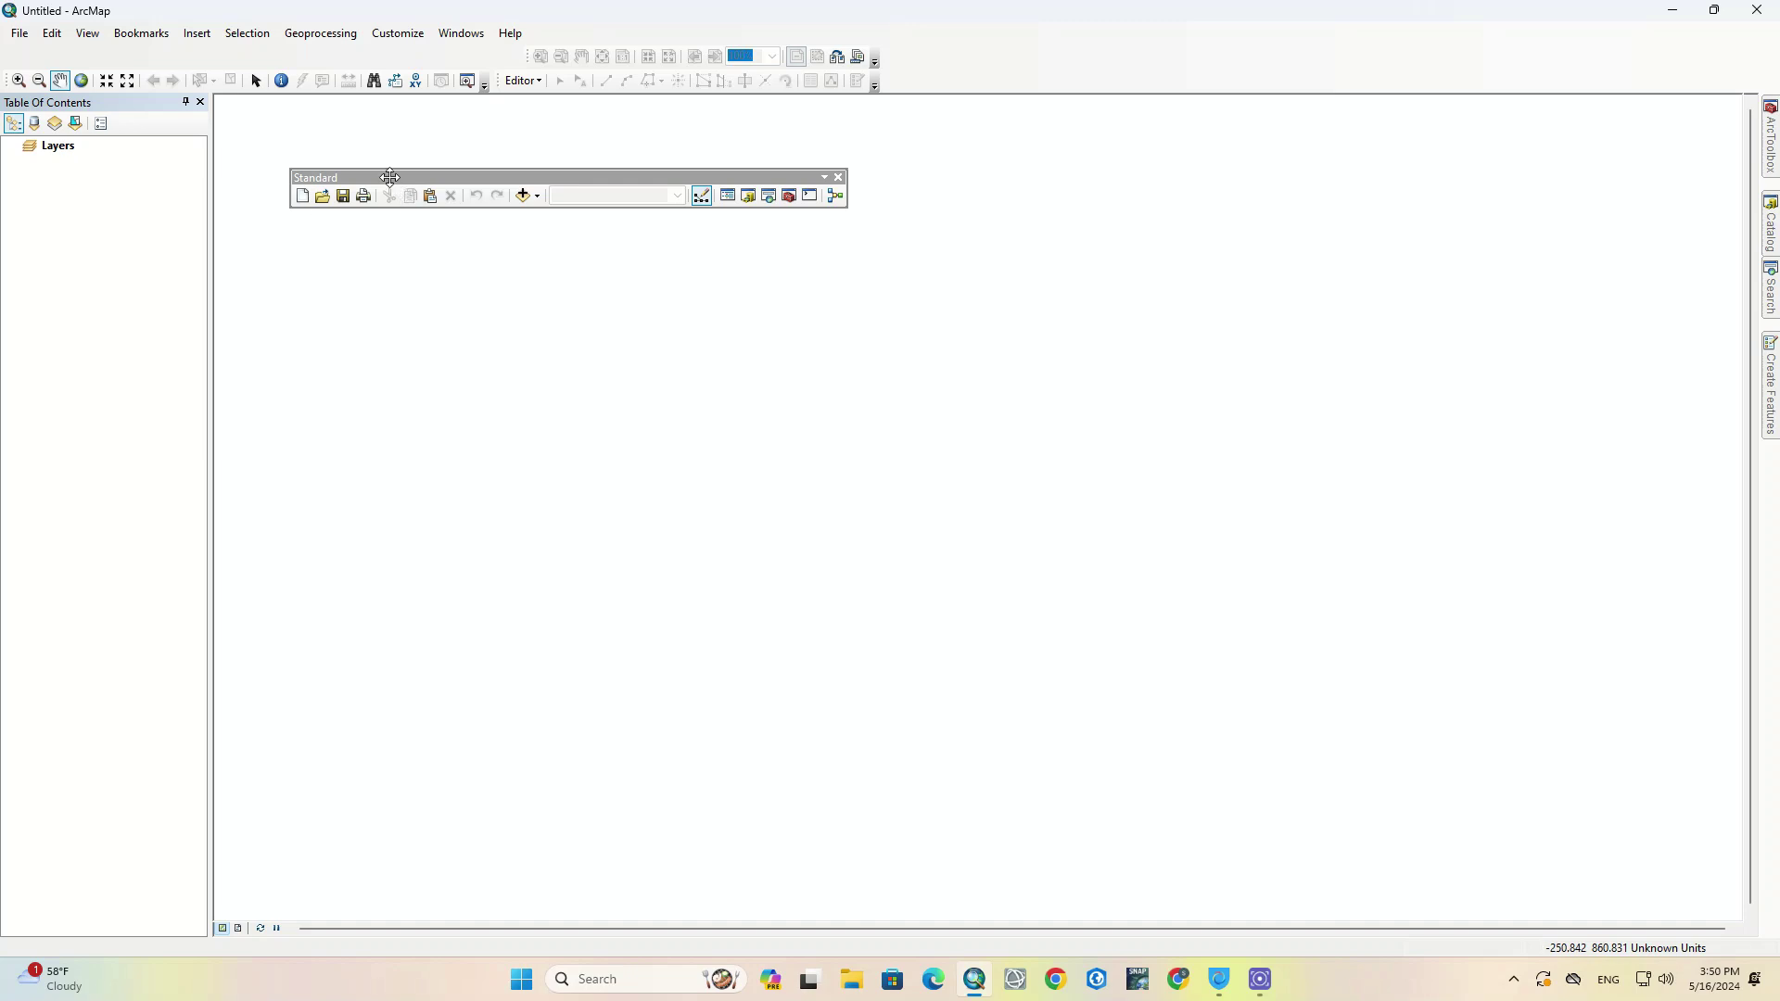
pyautogui.moveTo(391, 177); pyautogui.dragTo(118, 54)
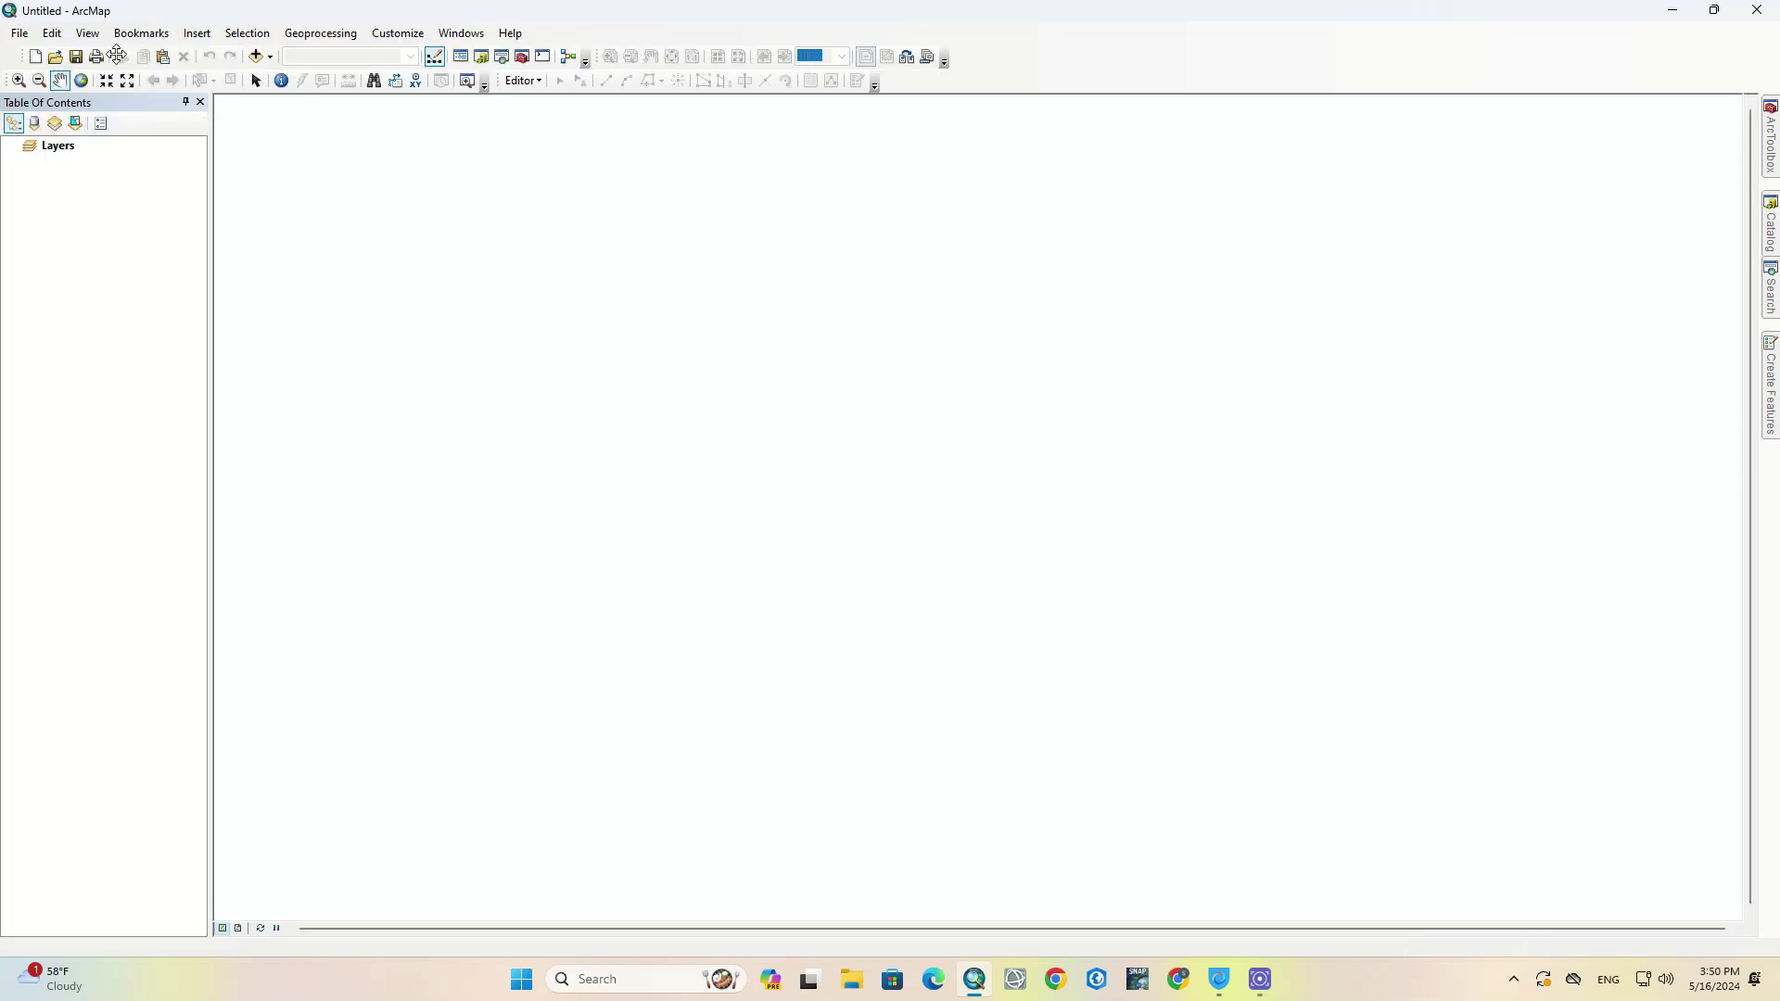
pyautogui.moveTo(117, 53); pyautogui.dragTo(39, 55)
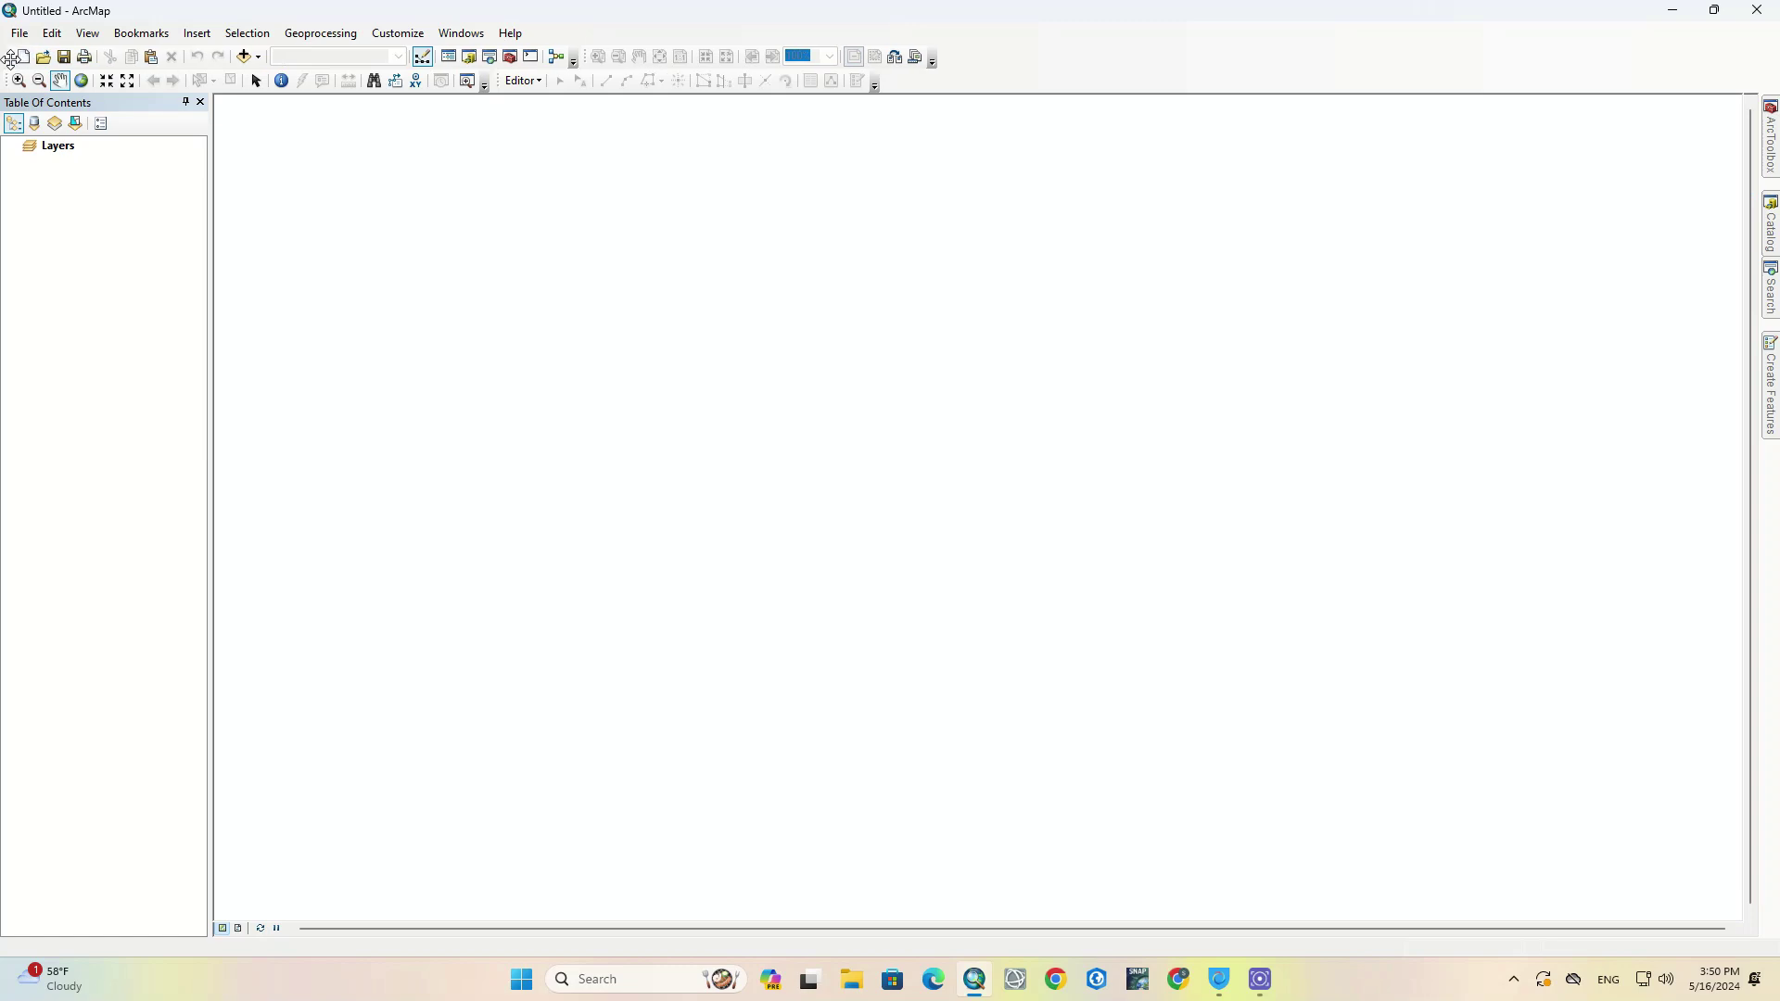
pyautogui.rightClick(1020, 64)
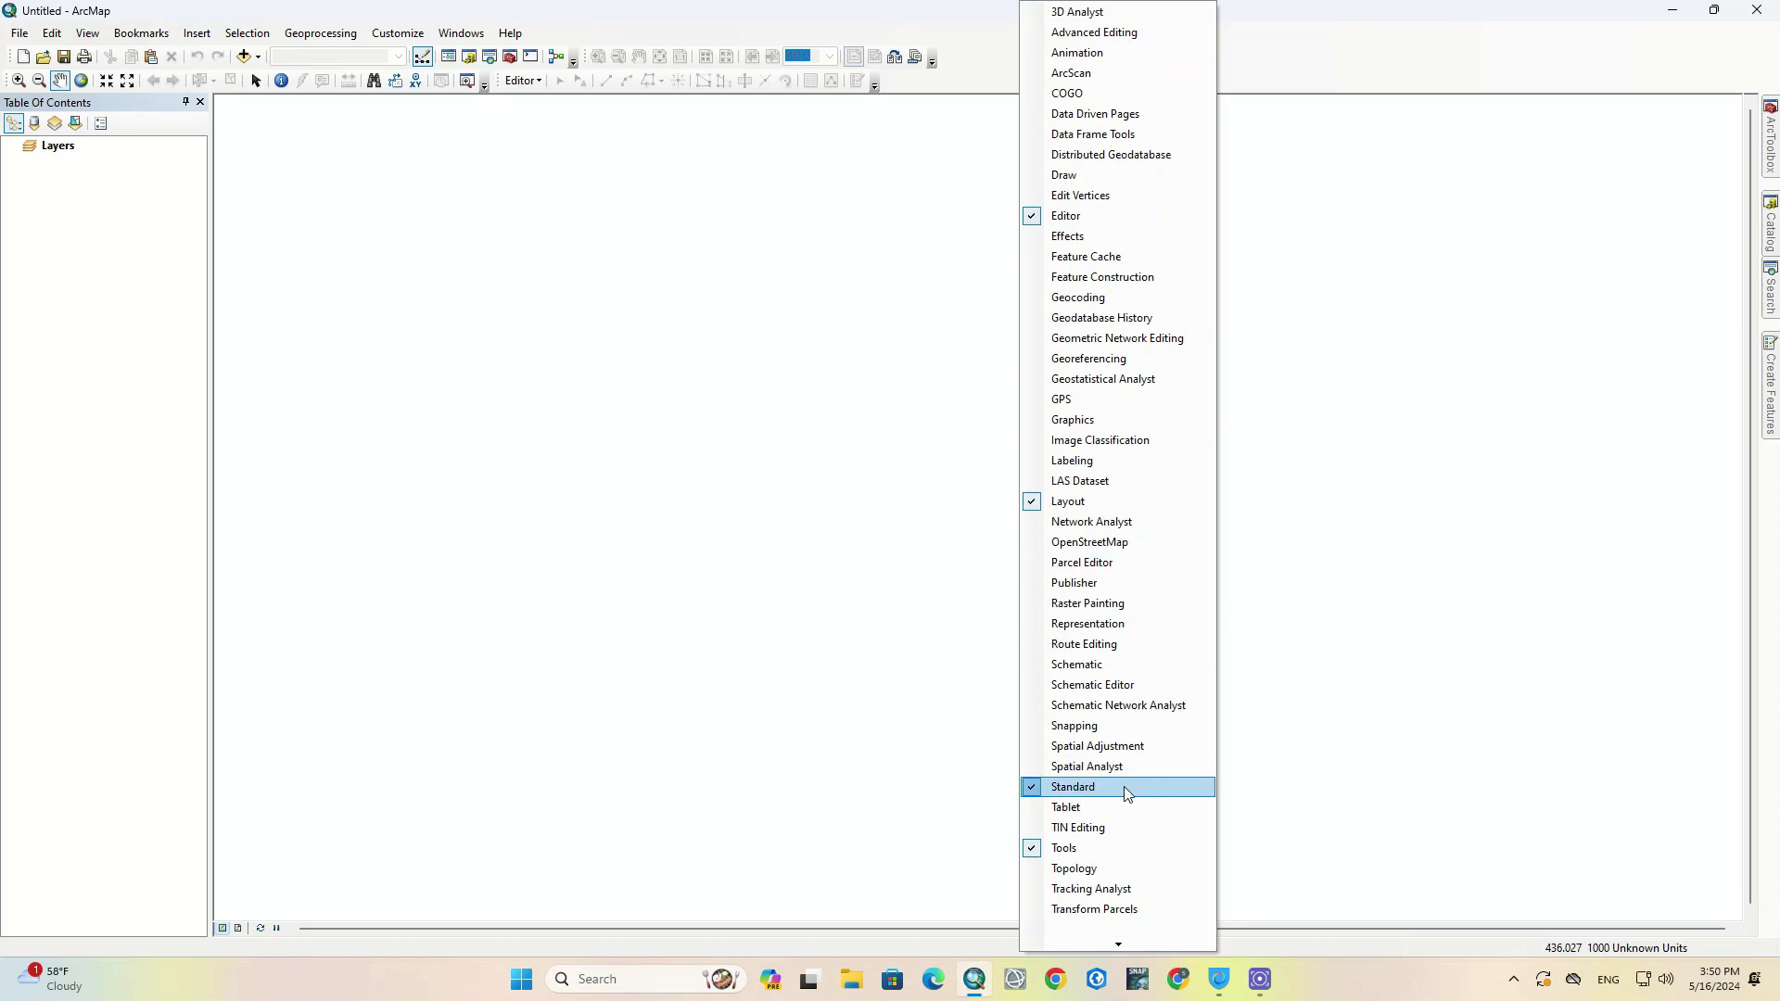
pyautogui.click(1117, 787)
pyautogui.rightClick(1022, 62)
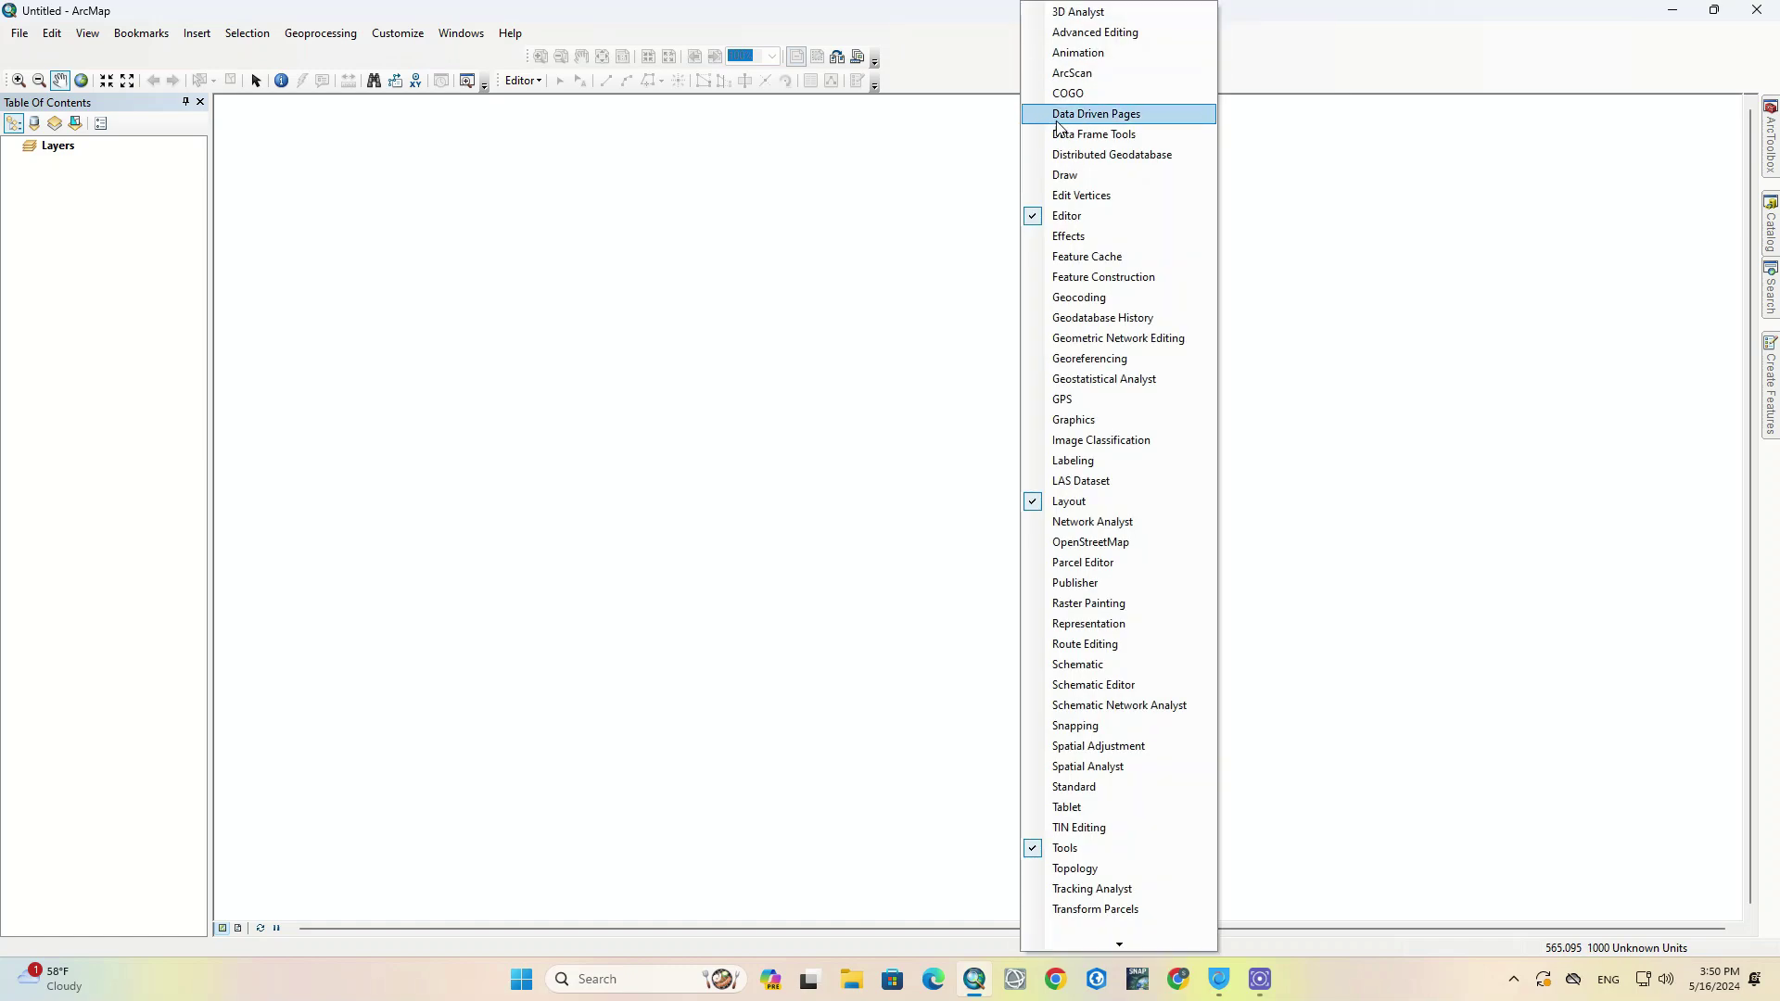
pyautogui.click(1146, 787)
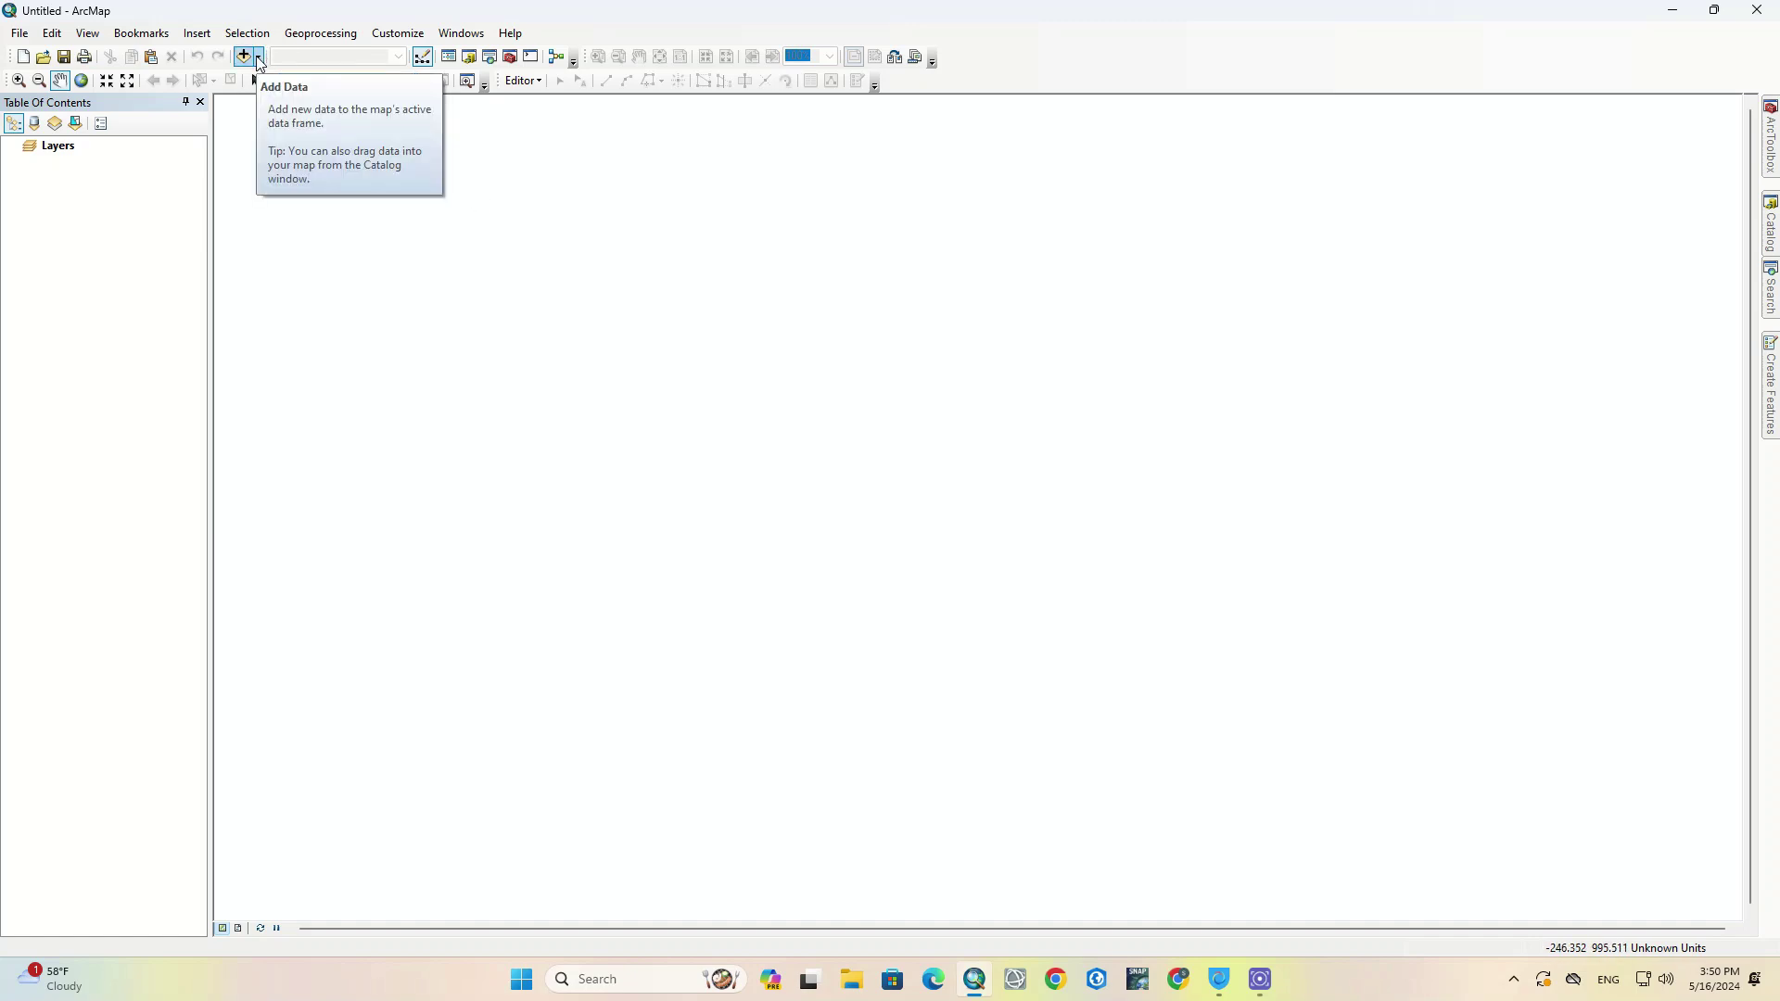
# Add the World Imagery basemap from the Add Basemap gallery.
pyautogui.click(257, 59)
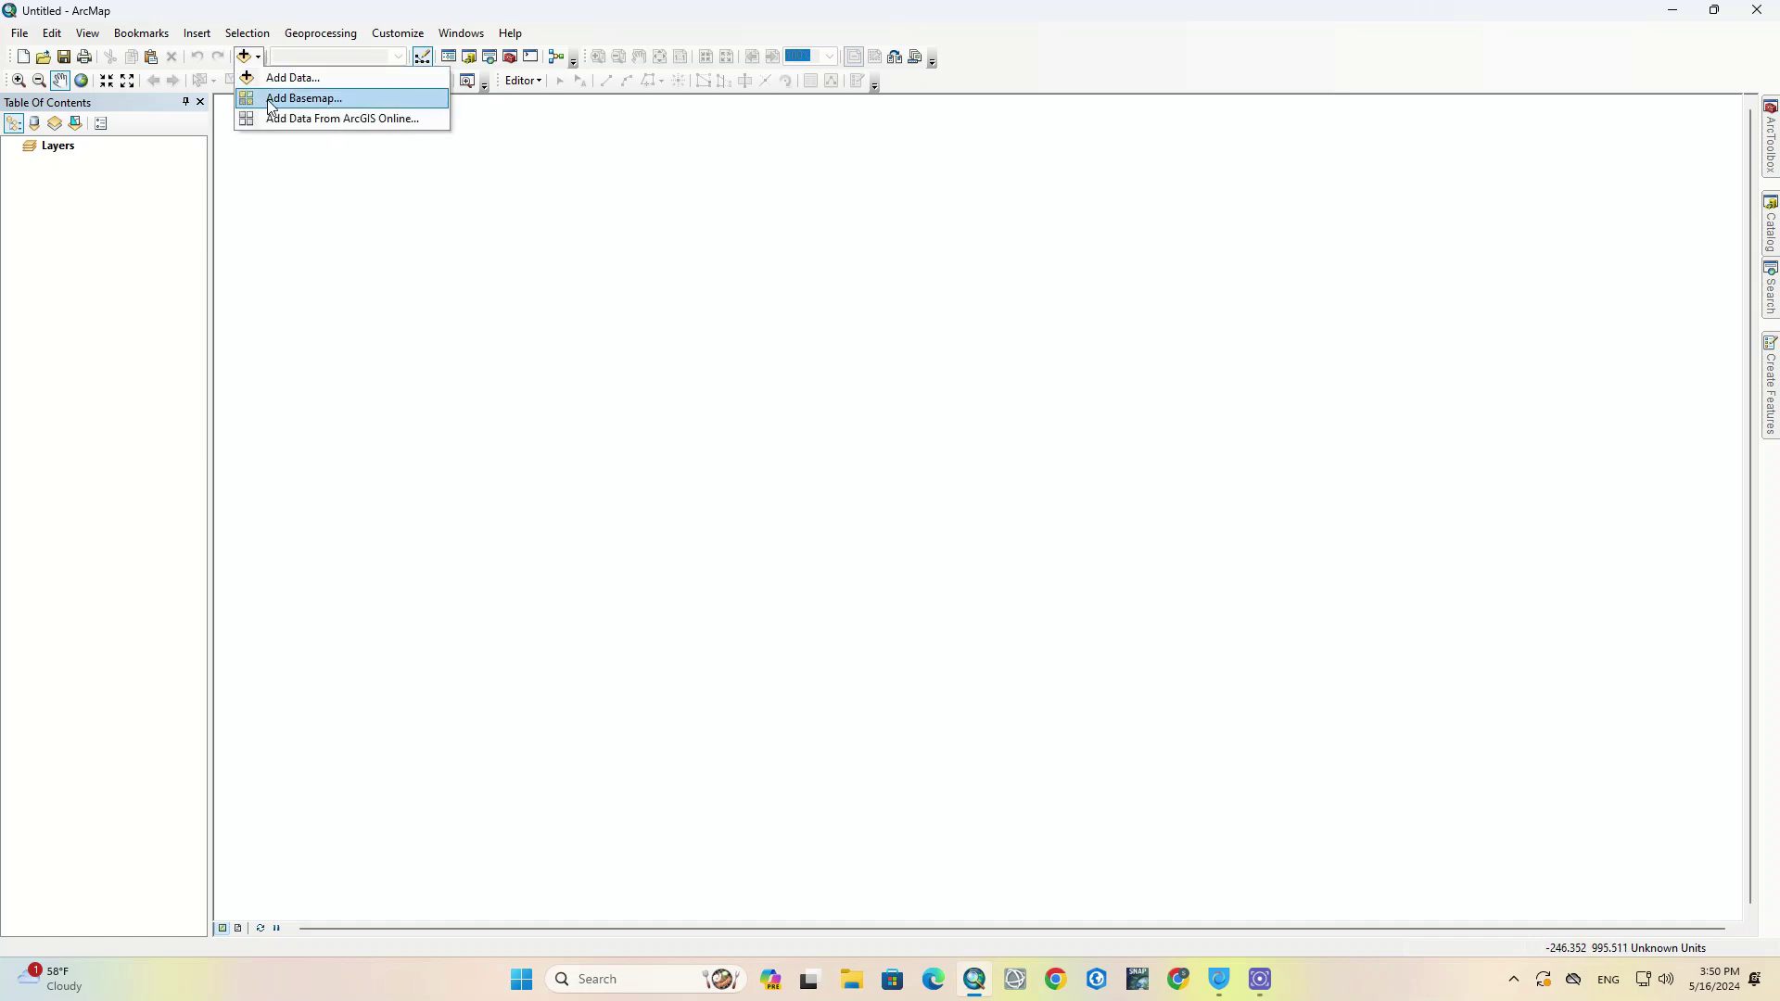
pyautogui.click(361, 101)
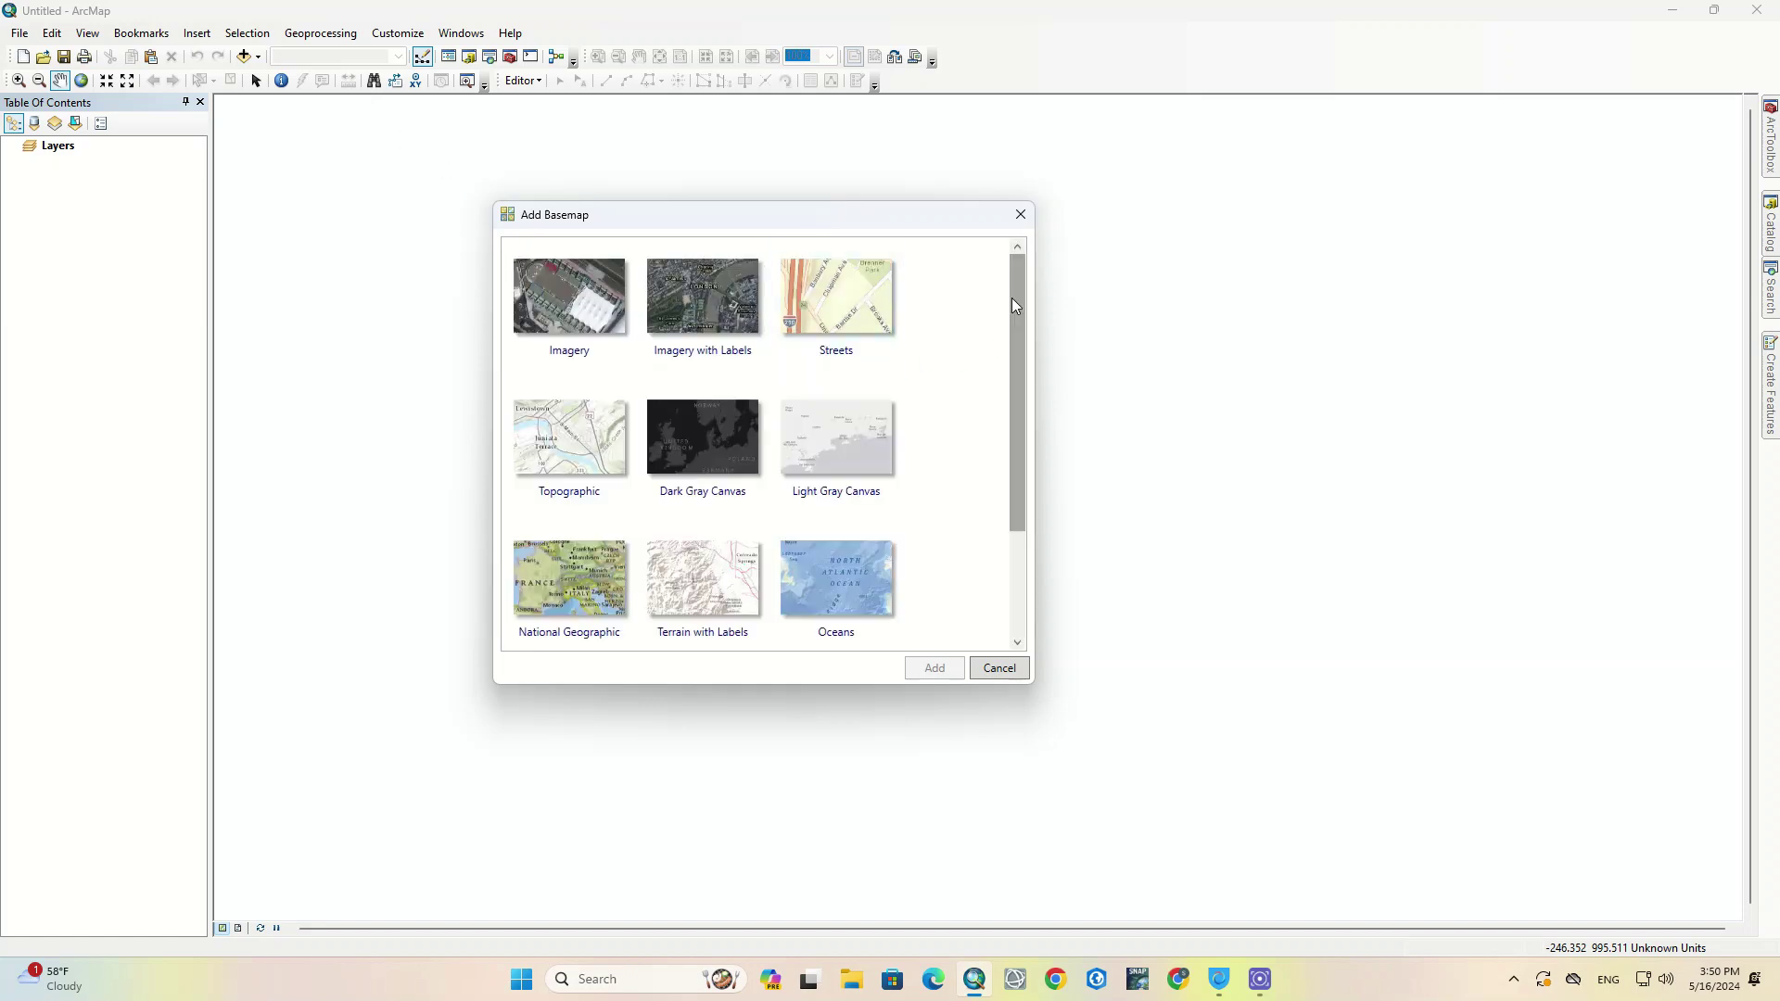
pyautogui.moveTo(1016, 292)
pyautogui.mouseDown()
pyautogui.moveTo(1015, 461)
pyautogui.moveTo(1016, 366)
pyautogui.mouseUp()
pyautogui.click(592, 288)
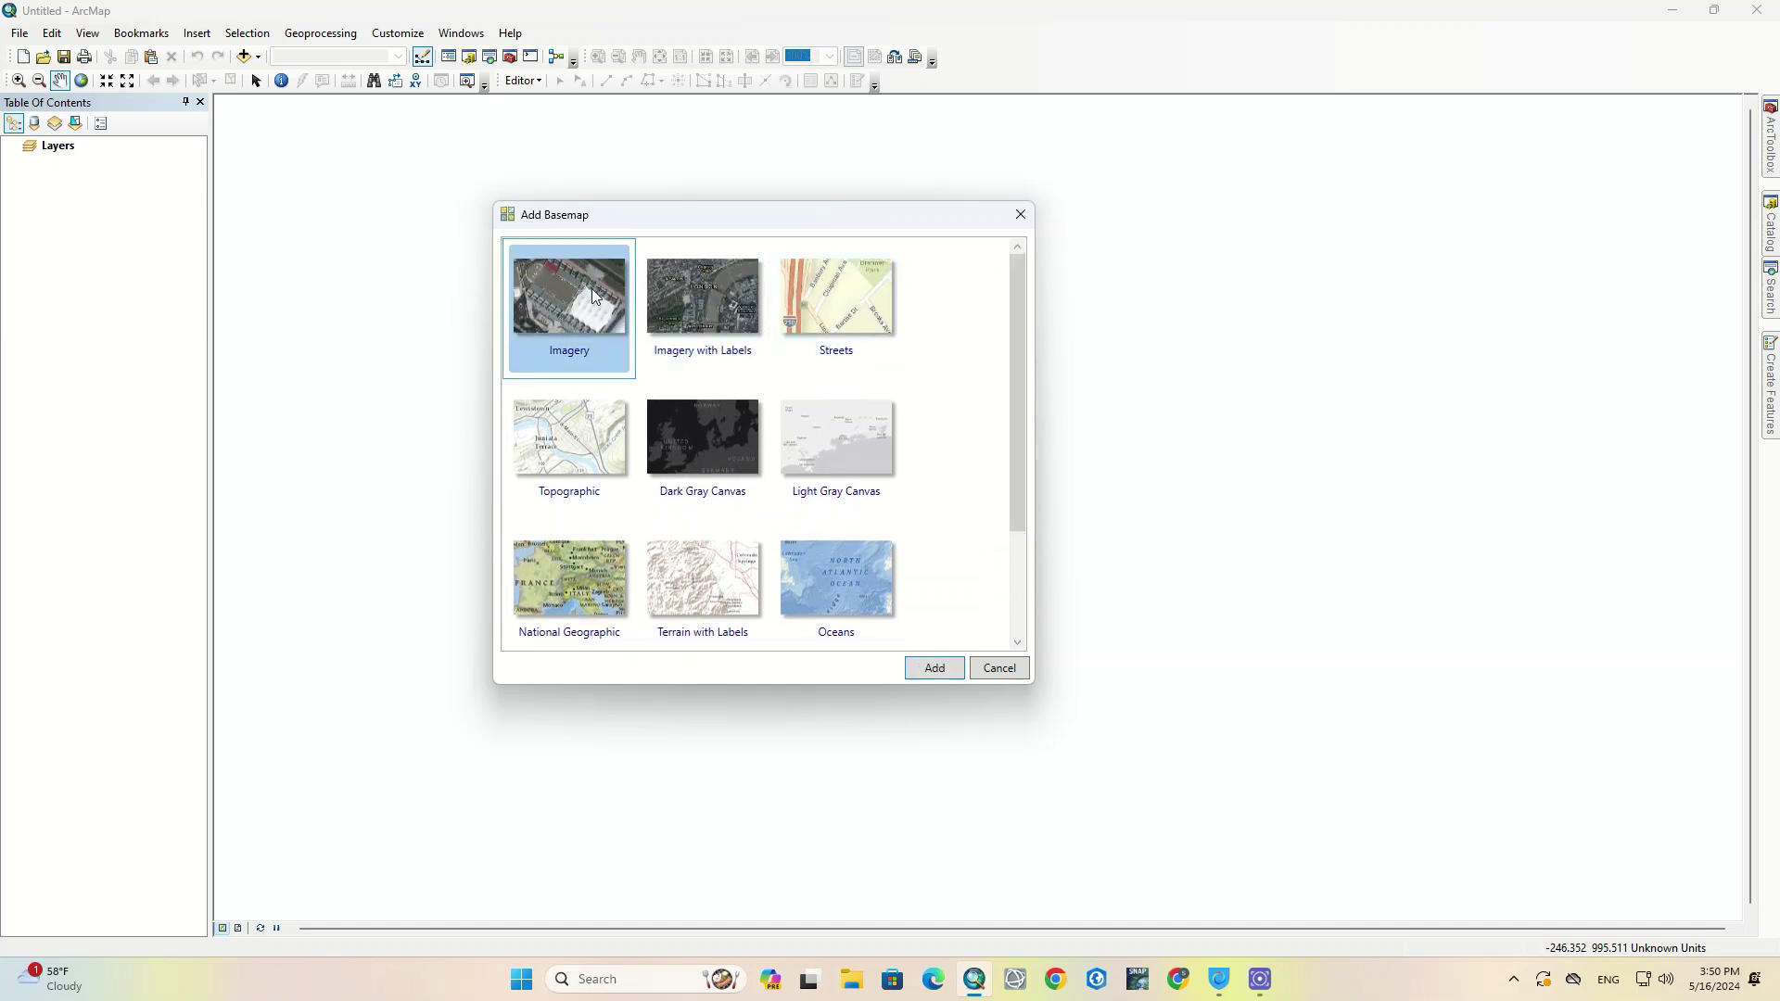
pyautogui.click(935, 669)
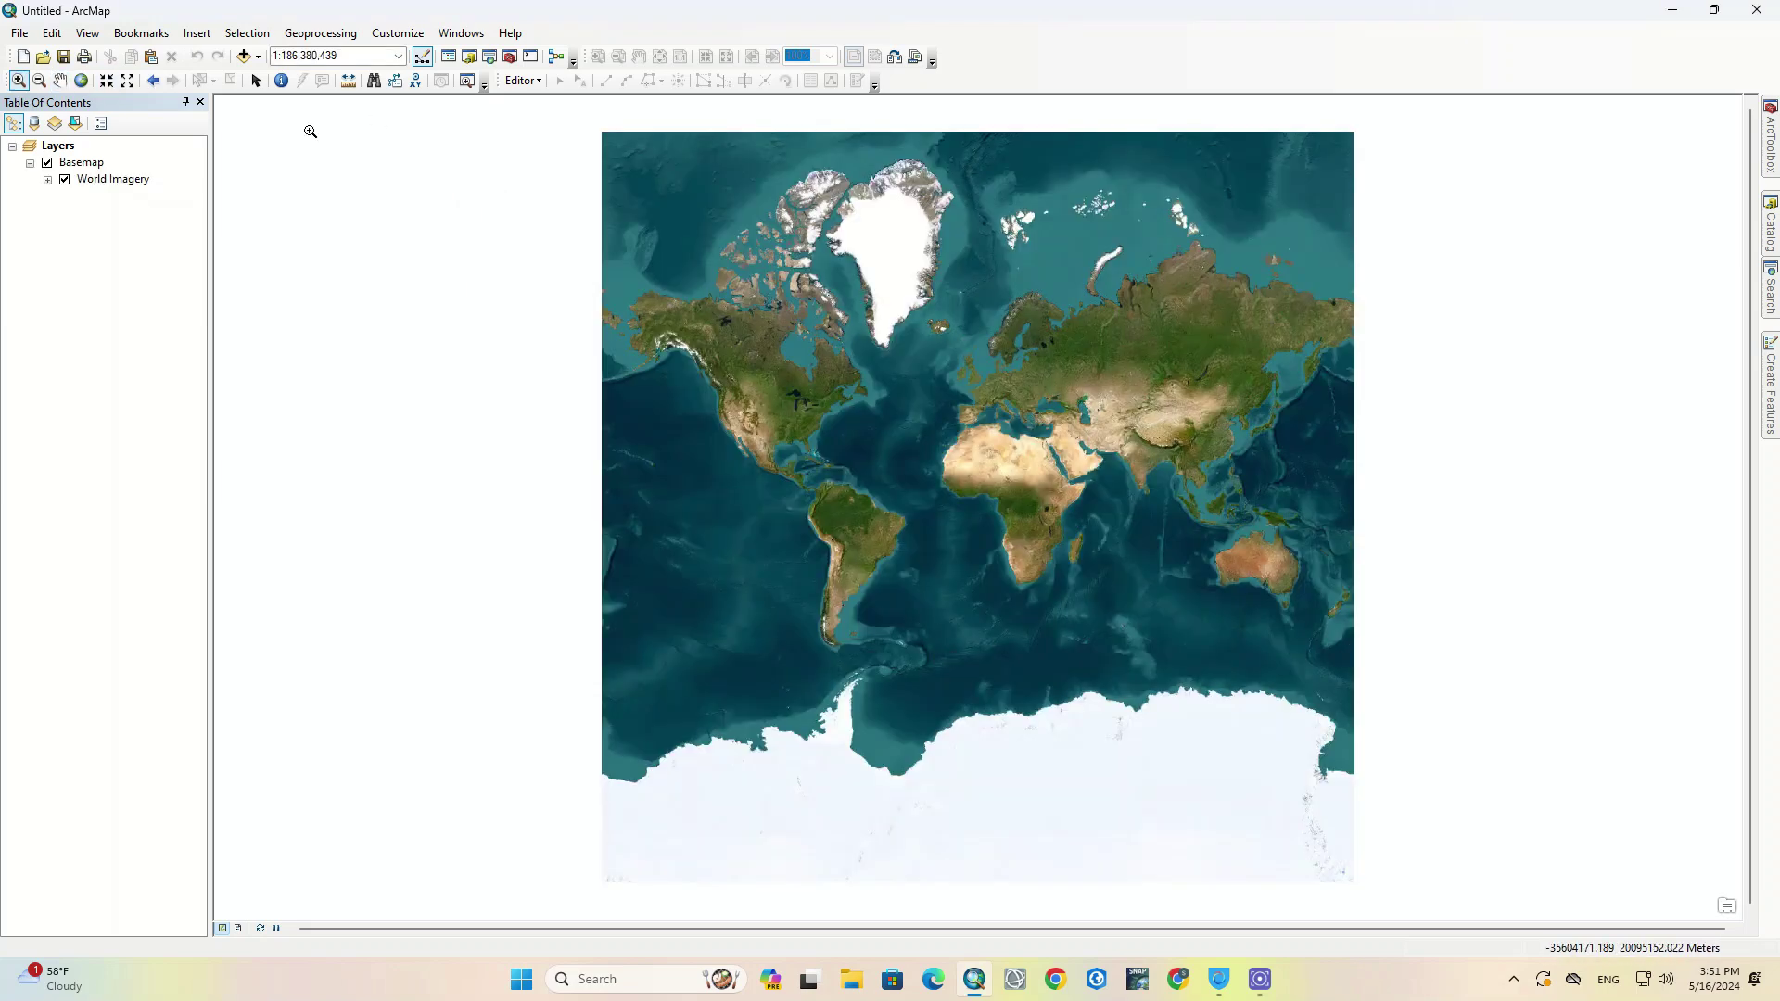
# Zoom the world imagery in to North America with a Zoom In rectangle.
pyautogui.moveTo(617, 158); pyautogui.dragTo(1349, 715)
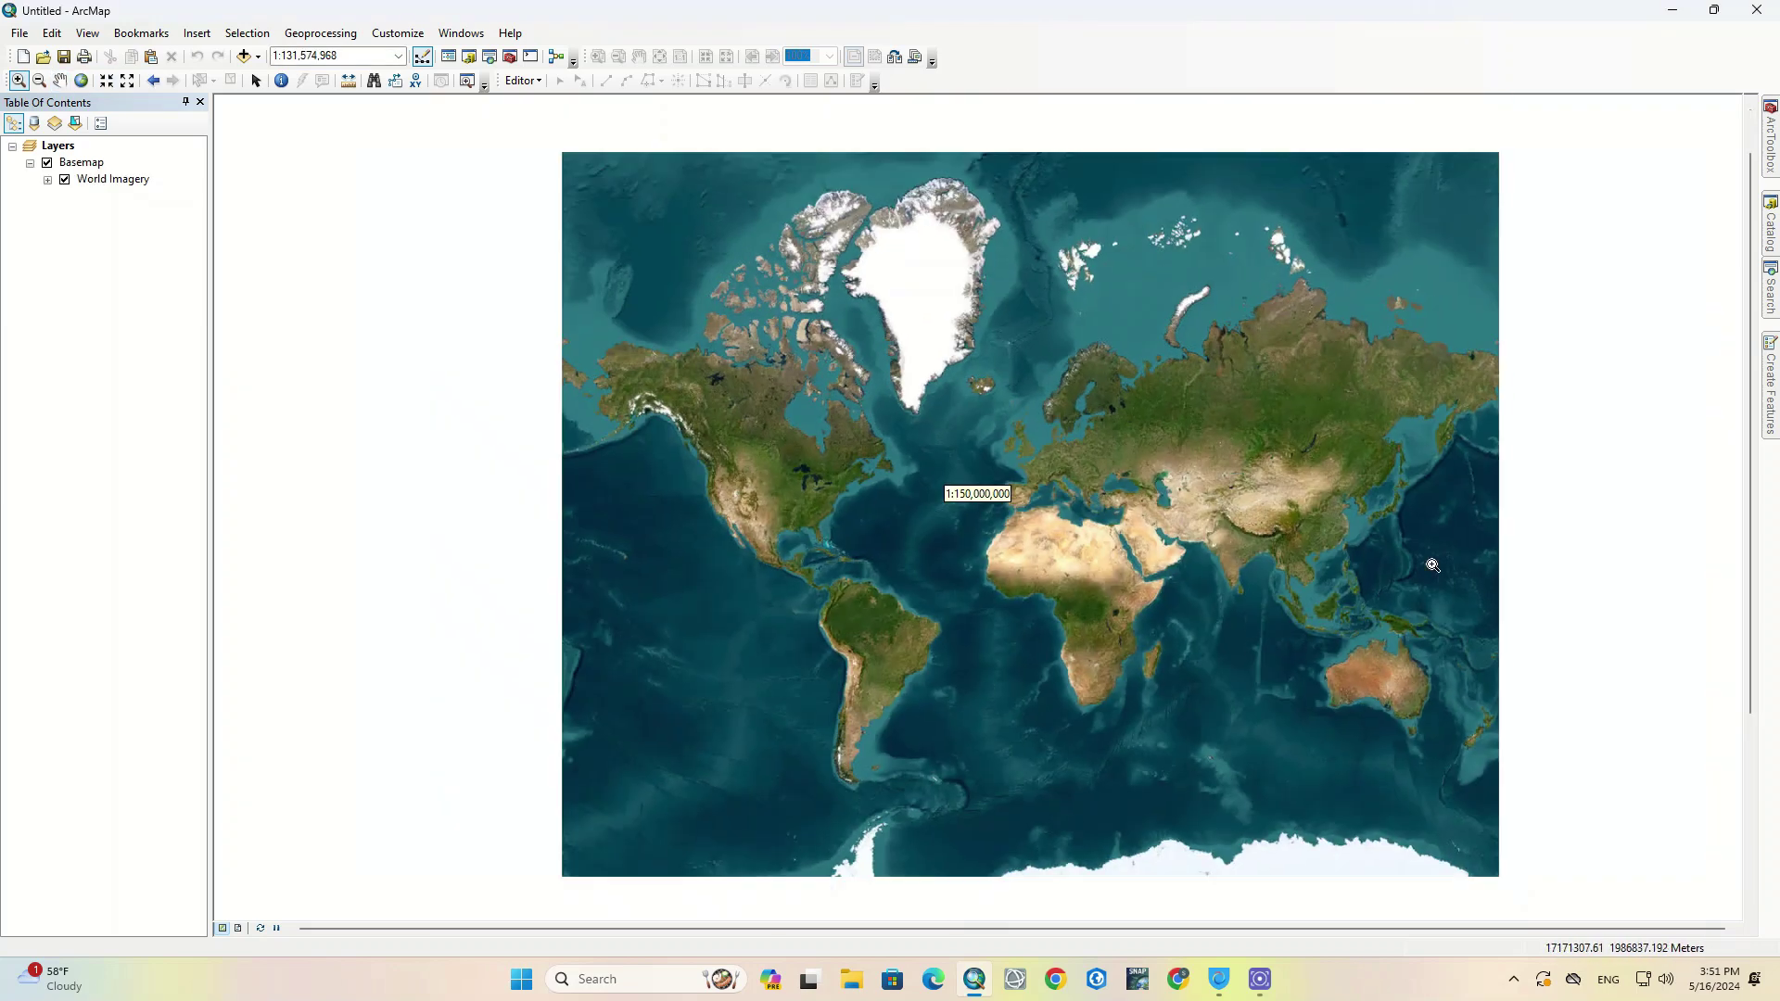
pyautogui.scroll(2, 1433, 566)
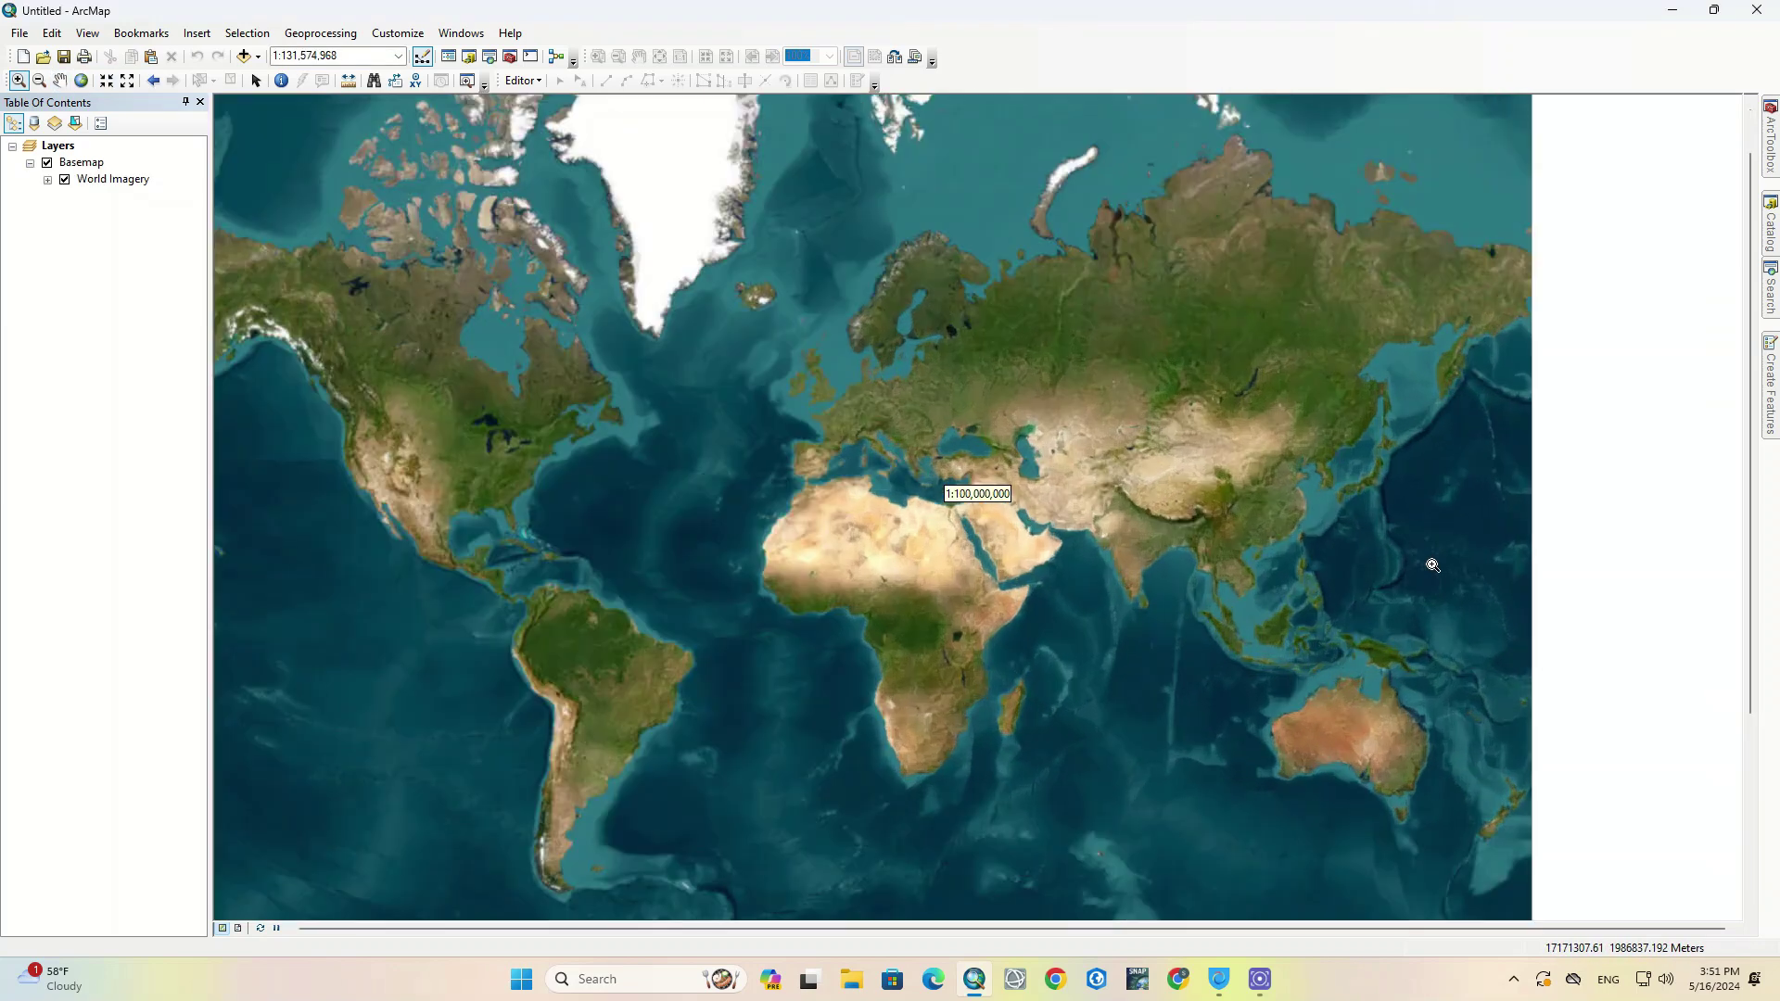
pyautogui.click(24, 80)
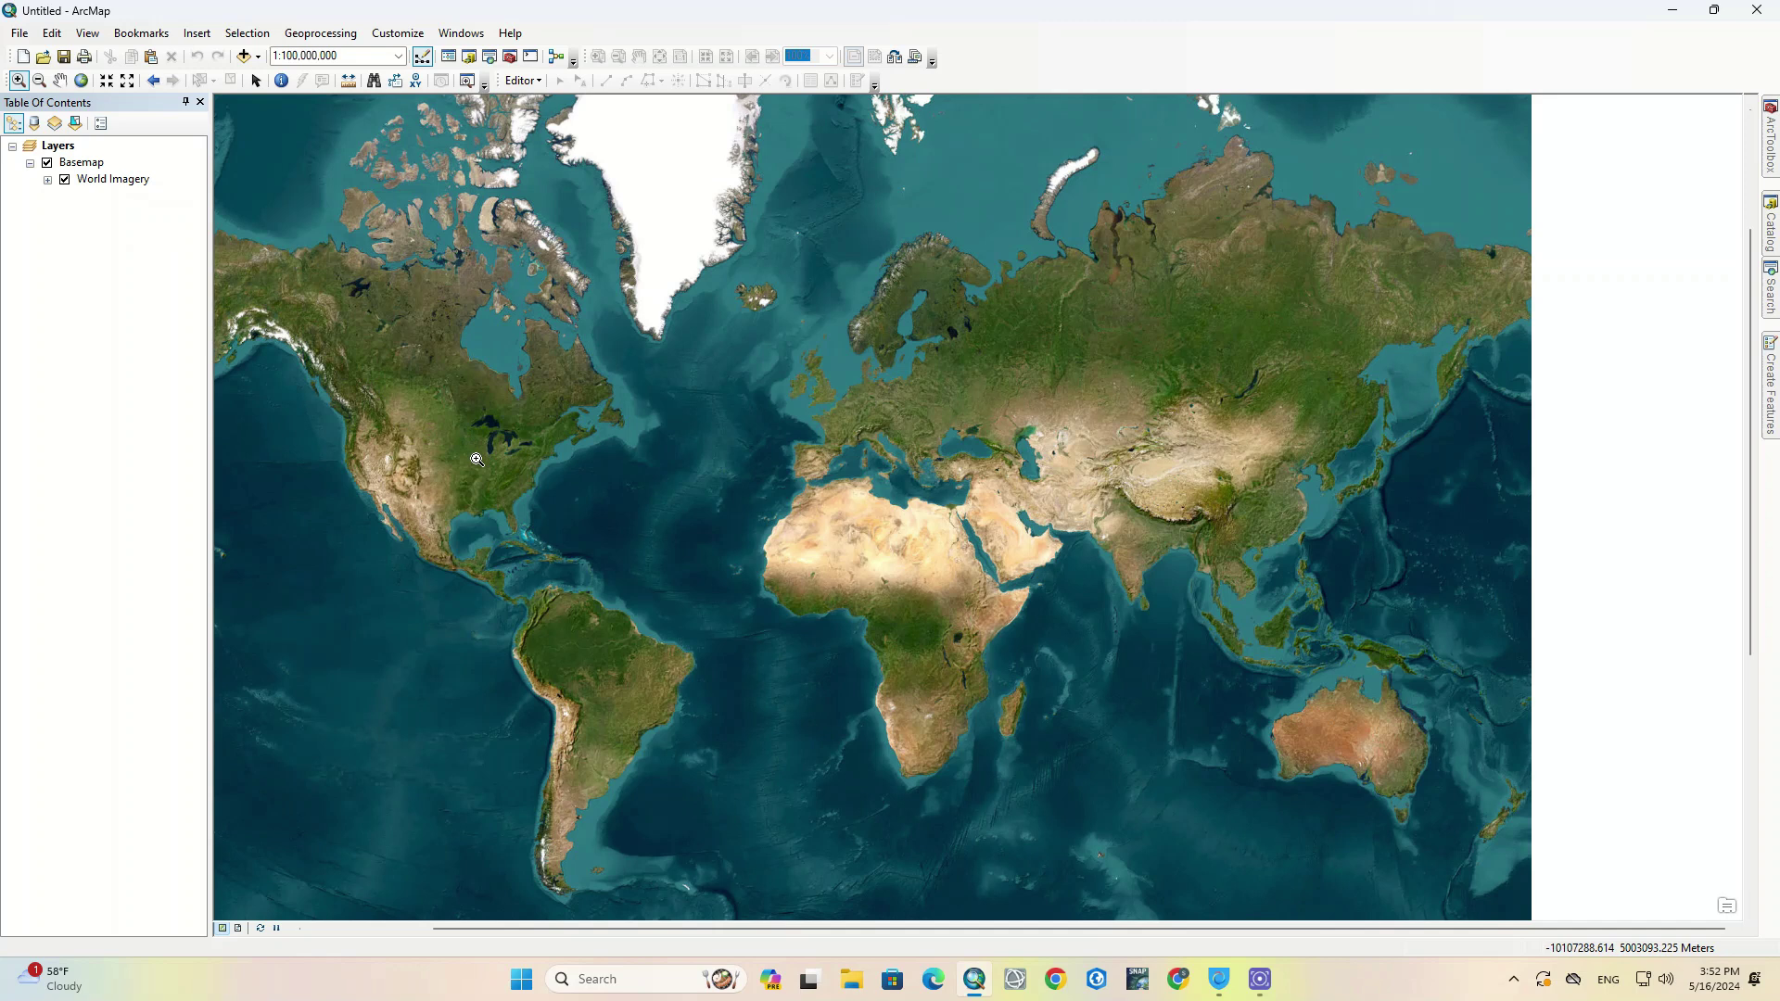
pyautogui.moveTo(295, 391); pyautogui.dragTo(602, 595)
pyautogui.click(56, 144)
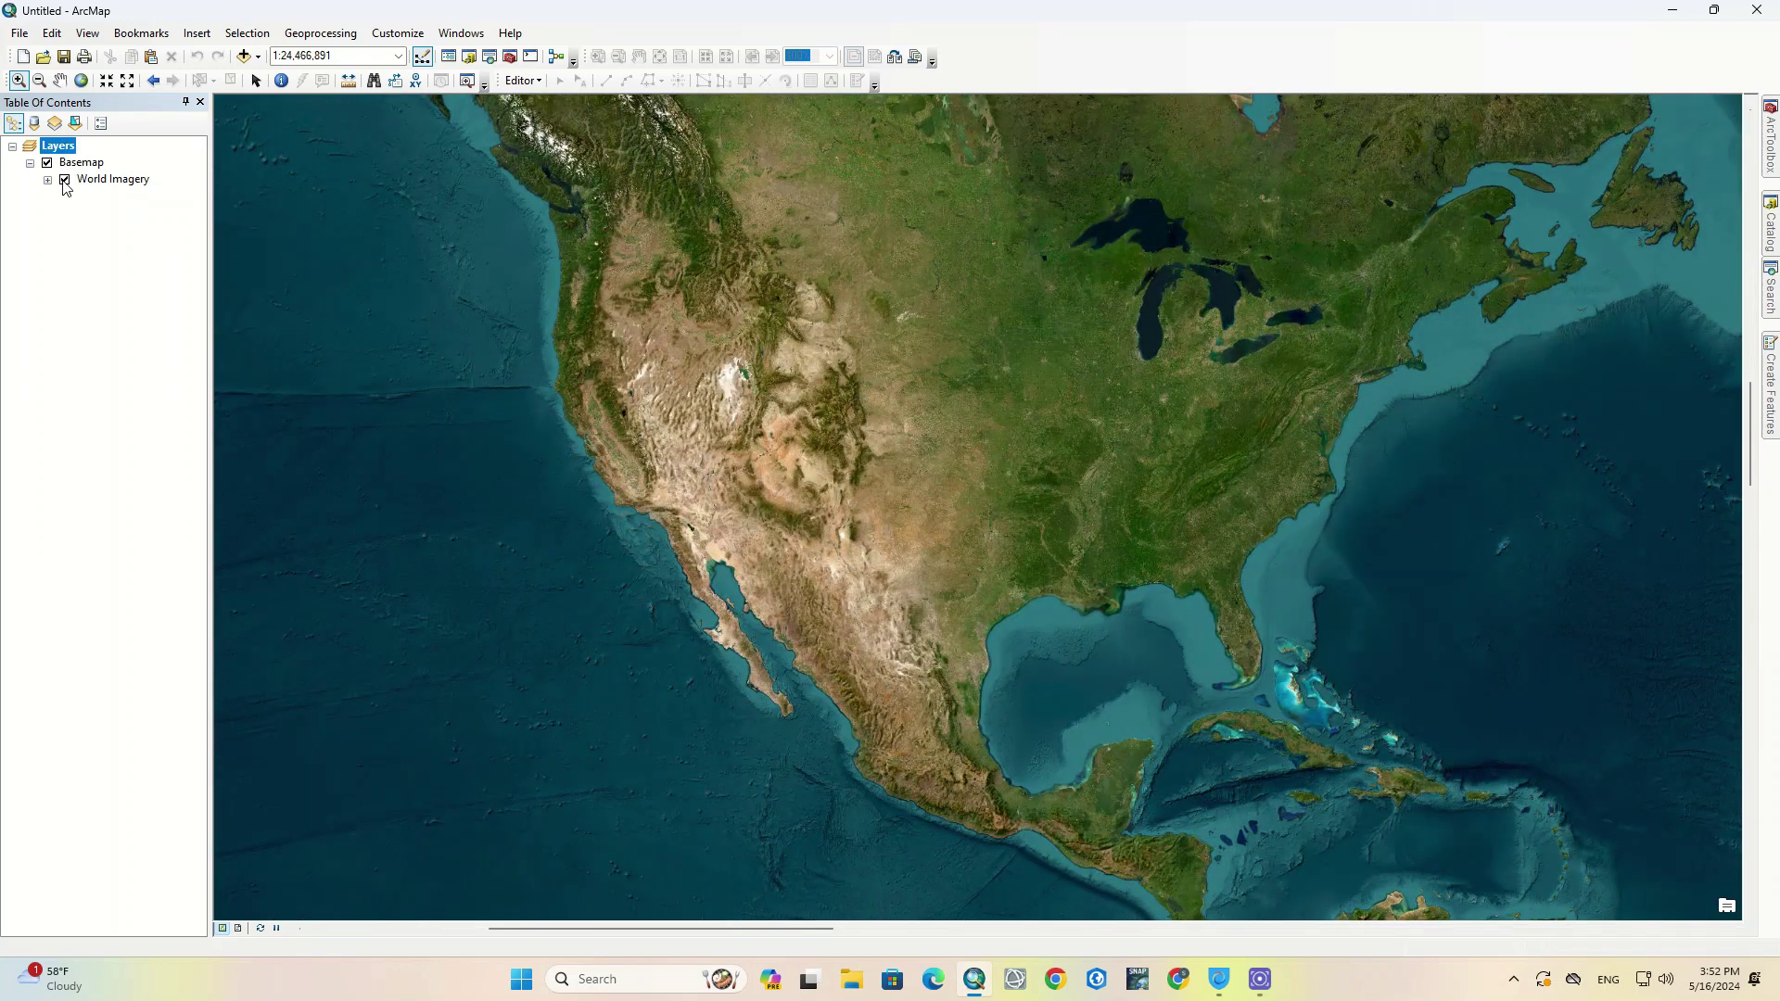
# Add the Streets basemap, then uncheck the World Imagery and World Street Map groups.
pyautogui.click(257, 58)
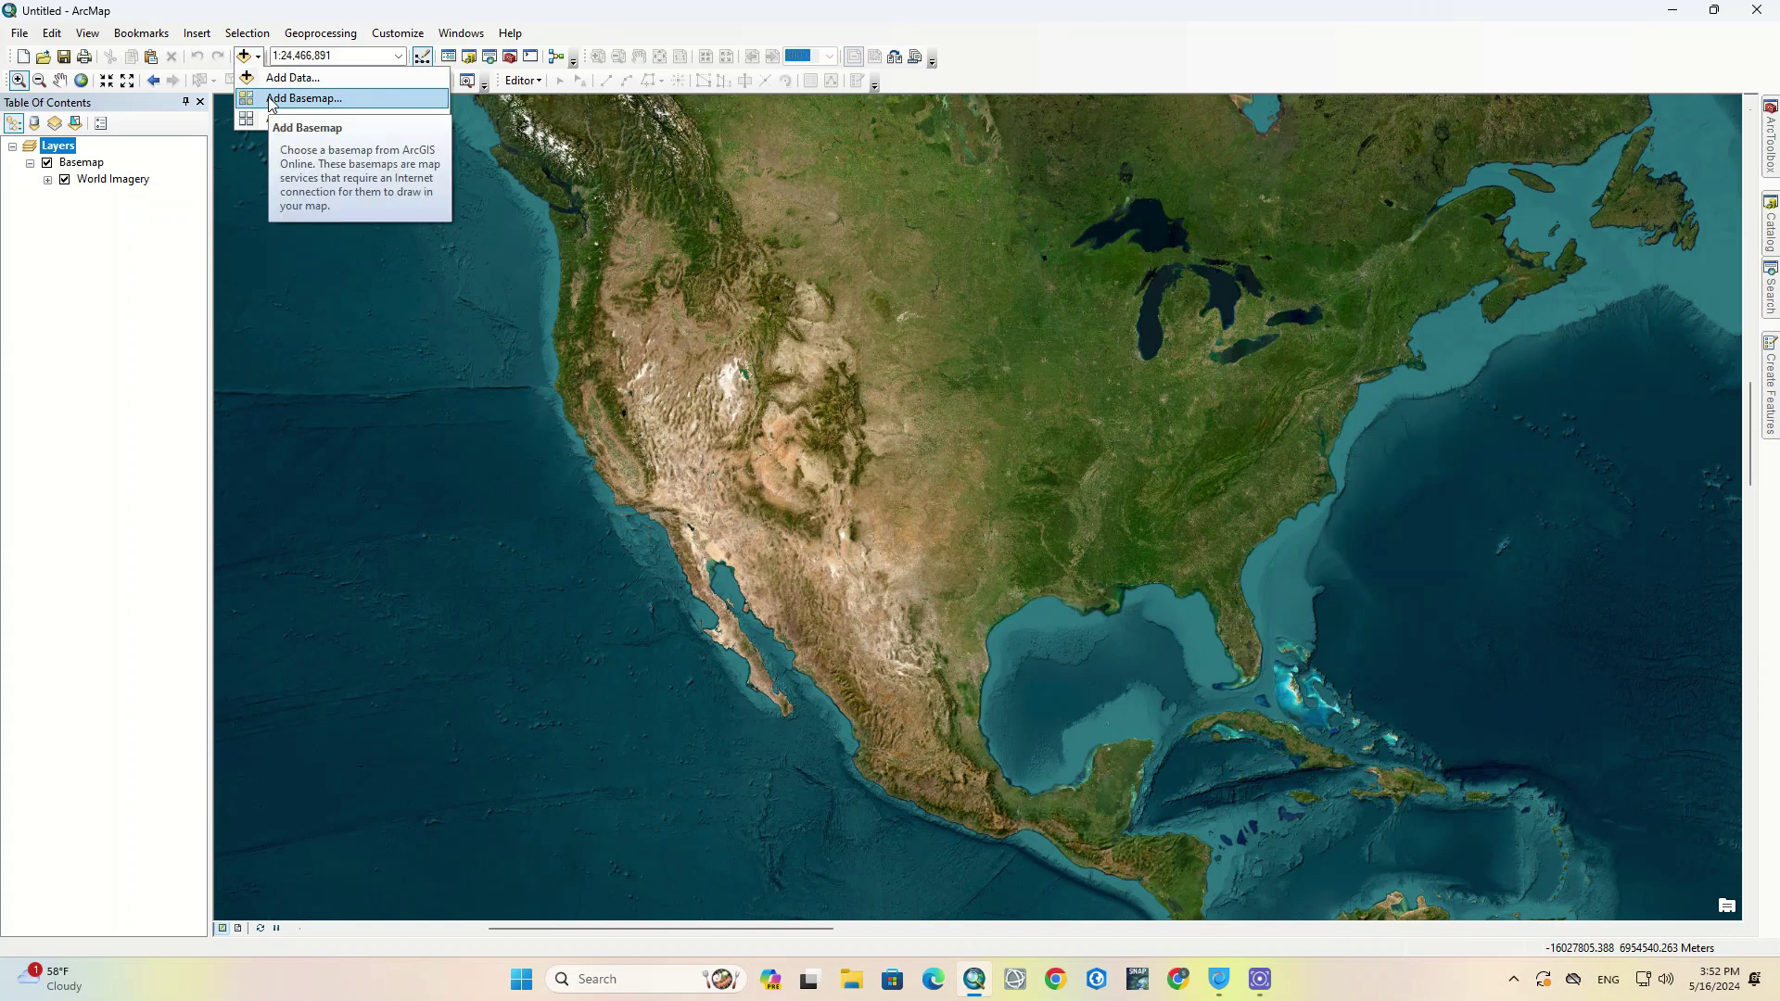
pyautogui.click(269, 98)
pyautogui.click(835, 299)
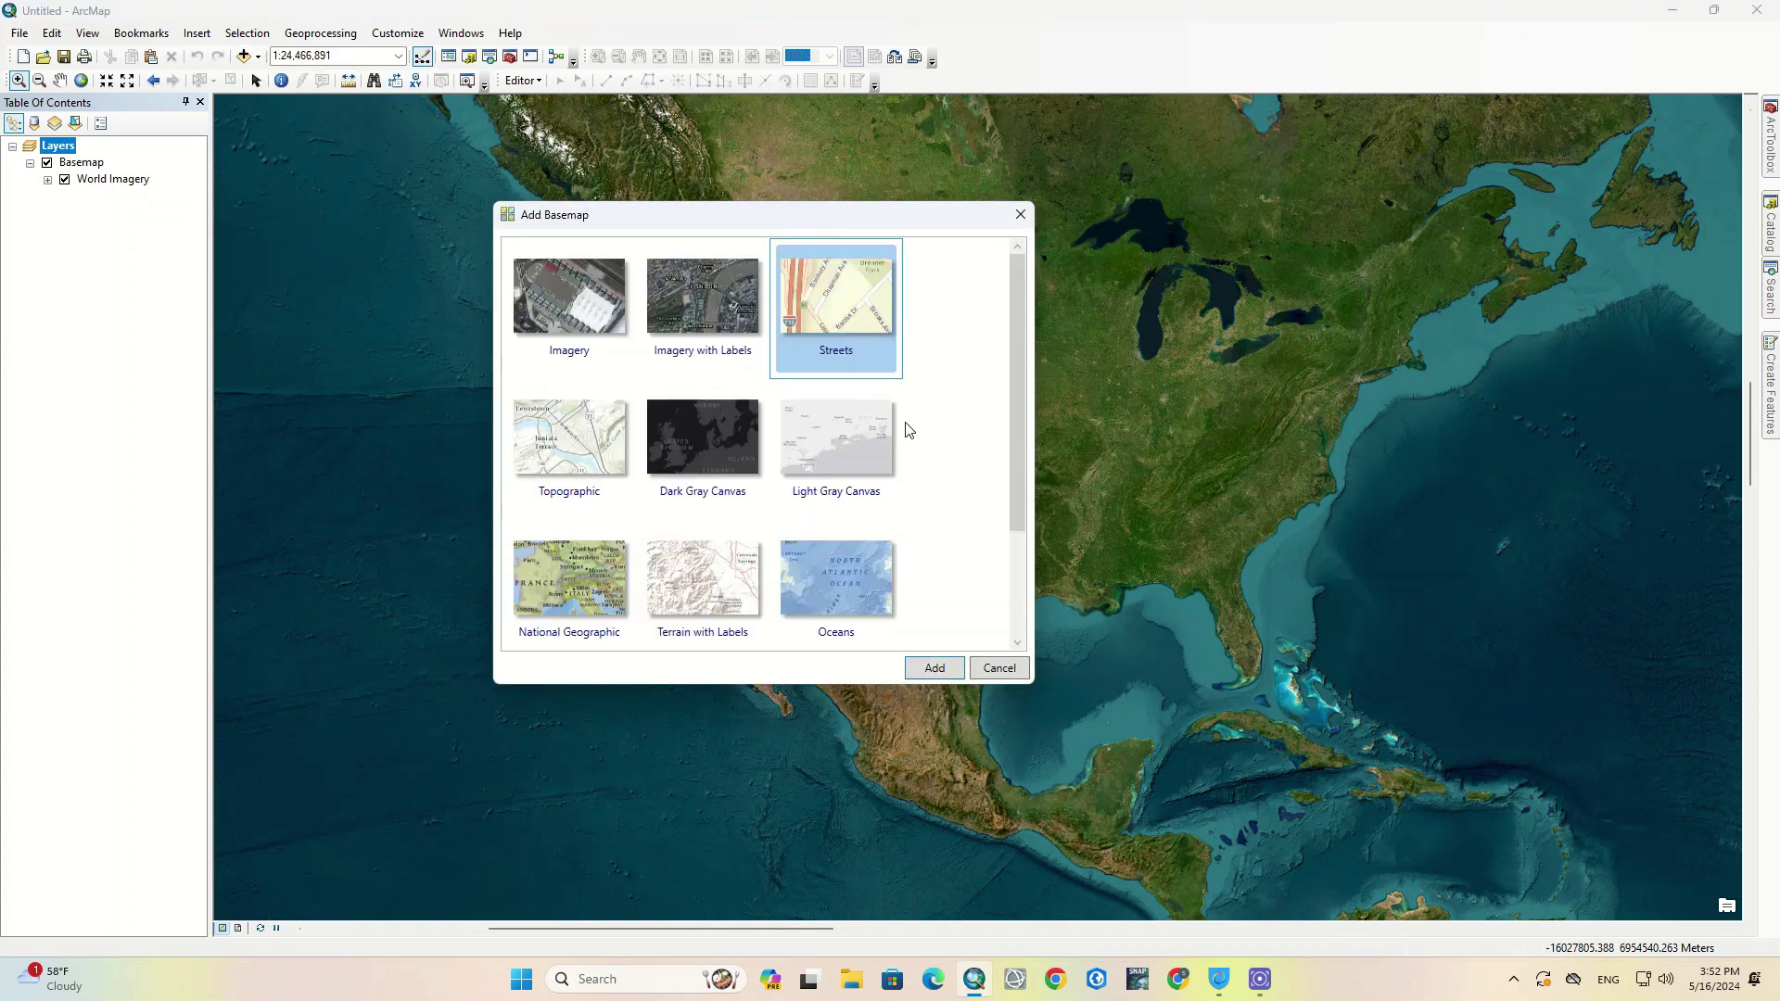
pyautogui.click(933, 669)
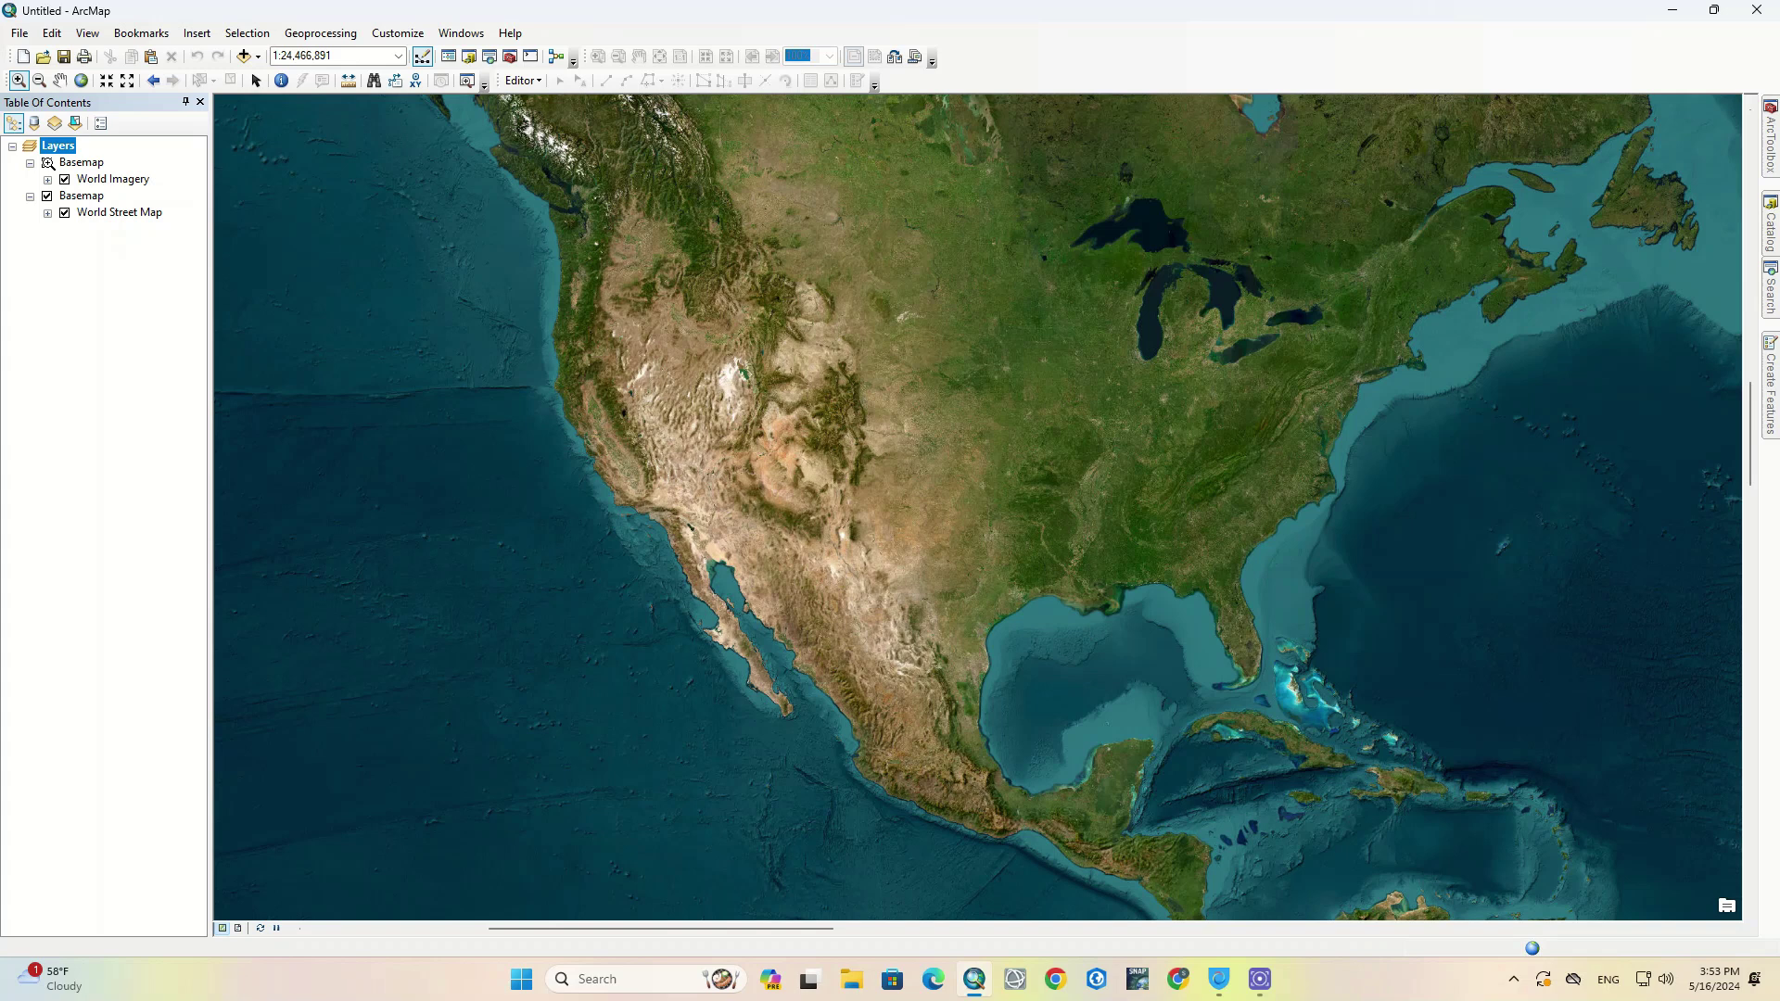
pyautogui.click(48, 162)
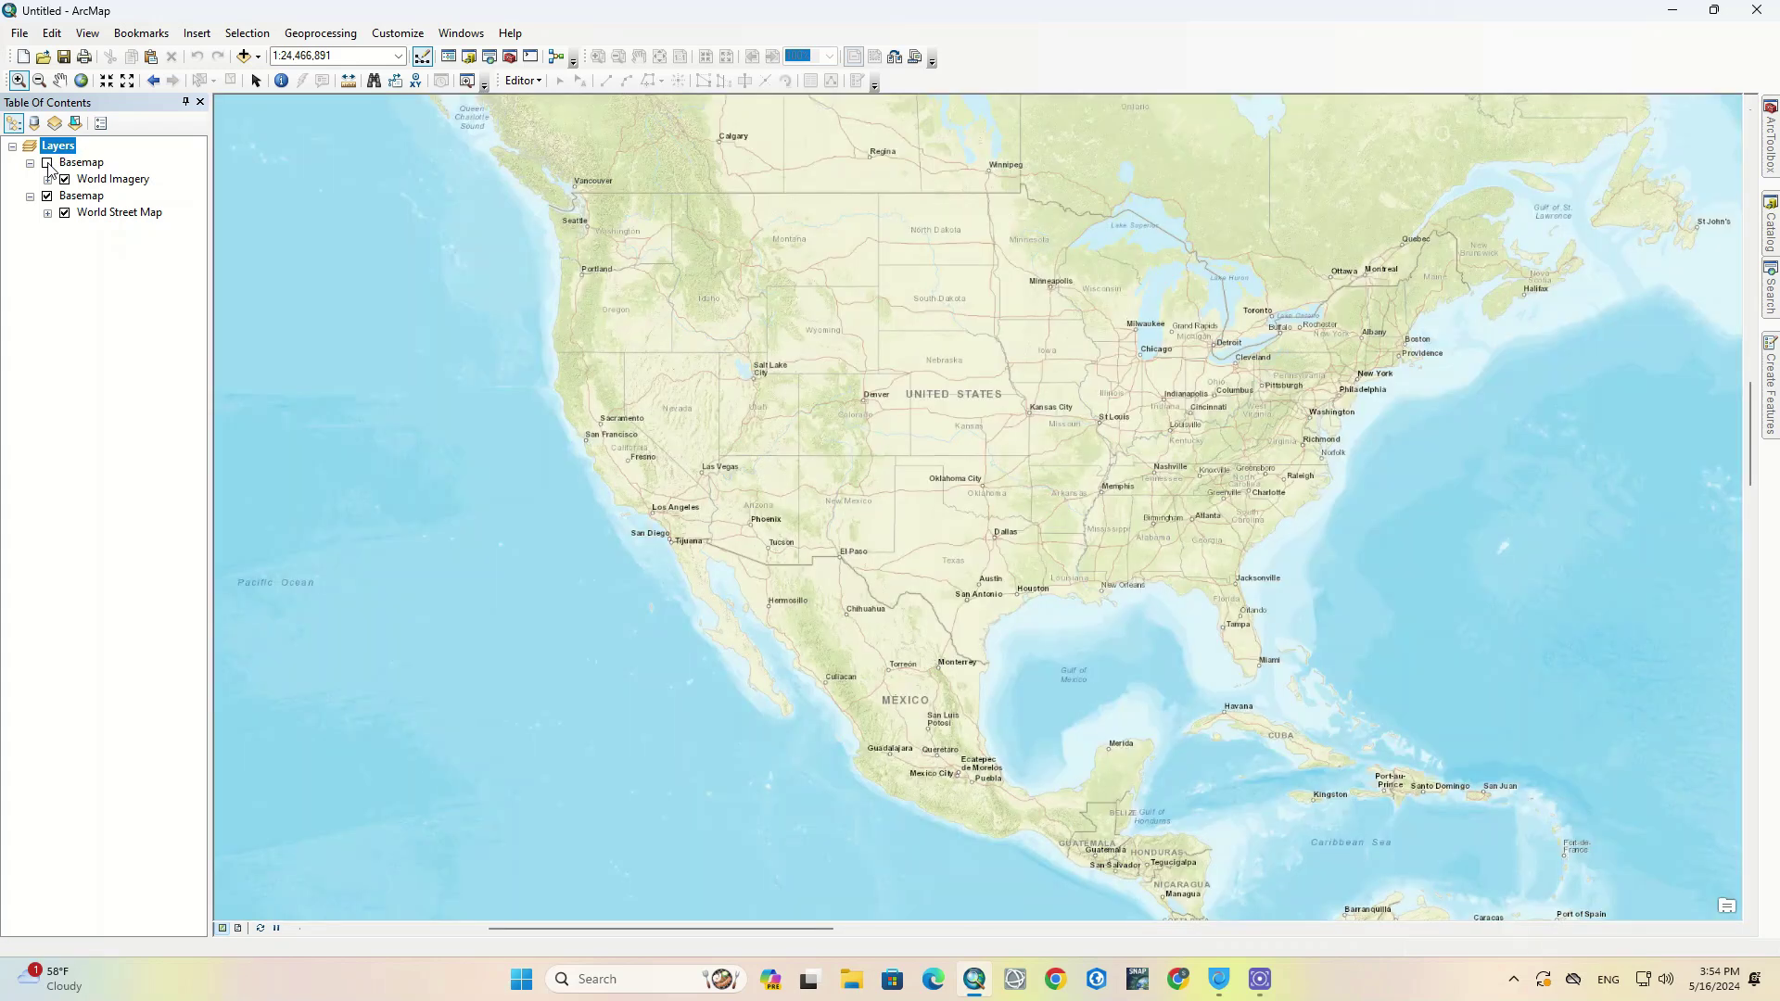
pyautogui.click(48, 196)
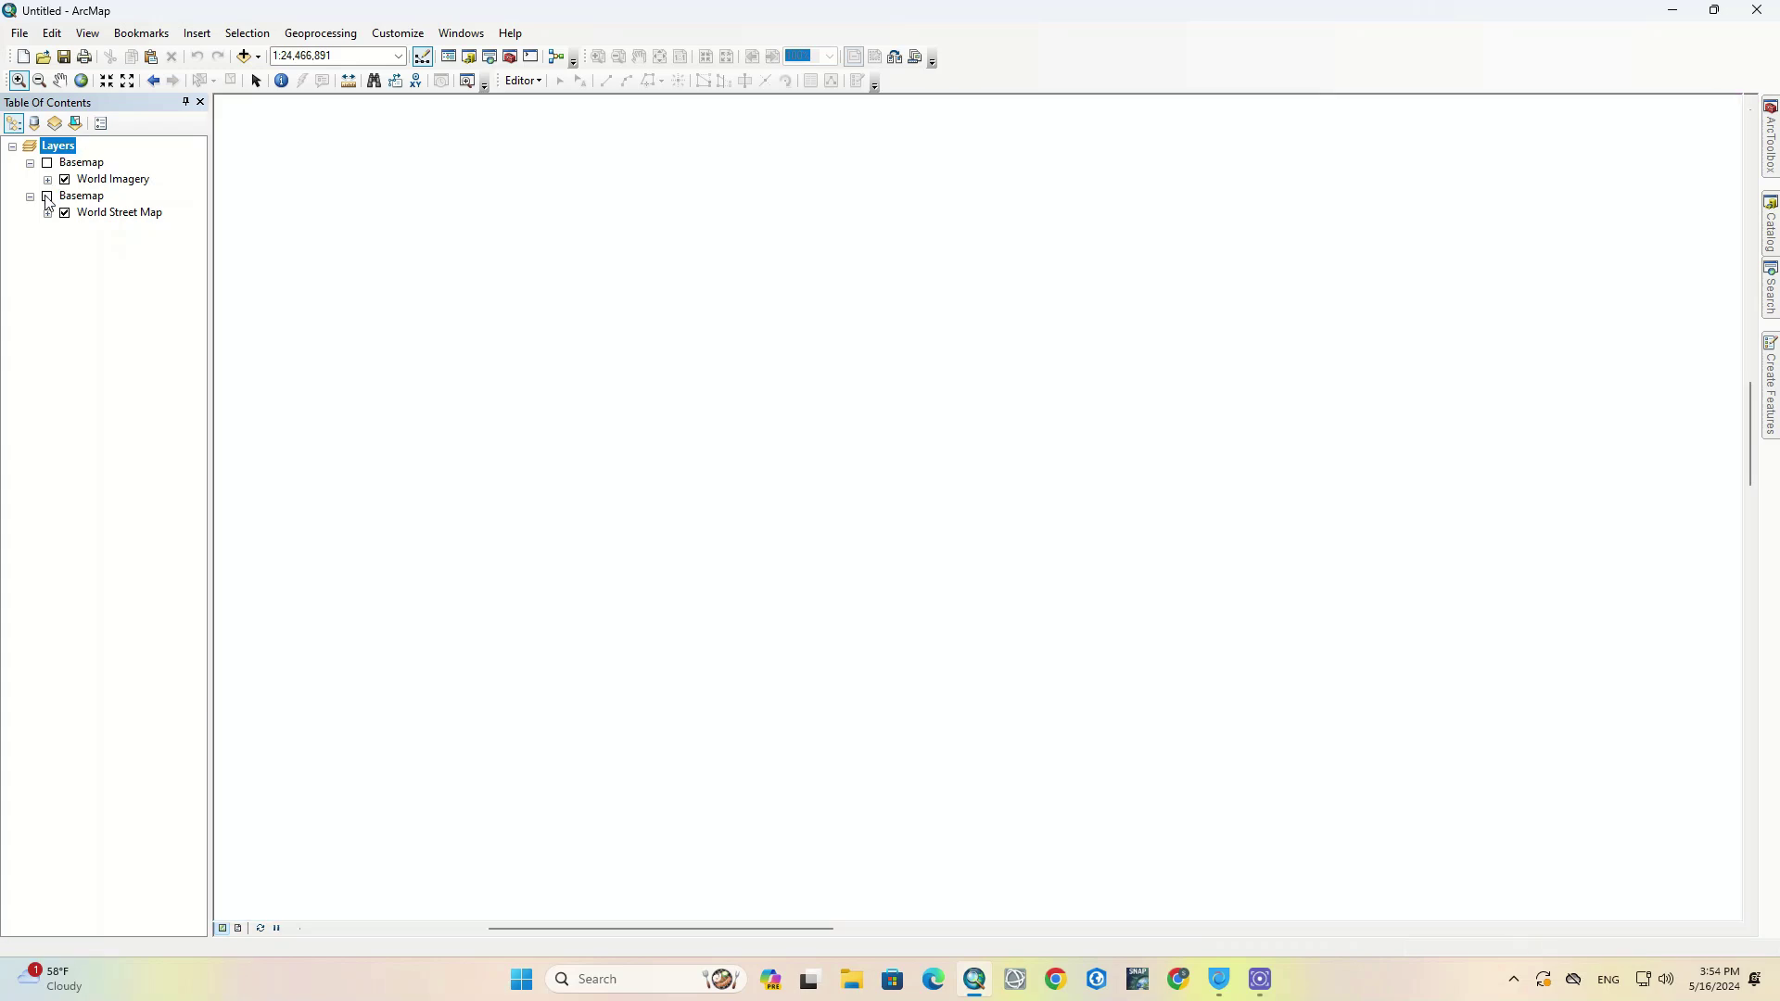
# Add the Topographic basemap, bringing in its Reference layer group.
pyautogui.click(256, 58)
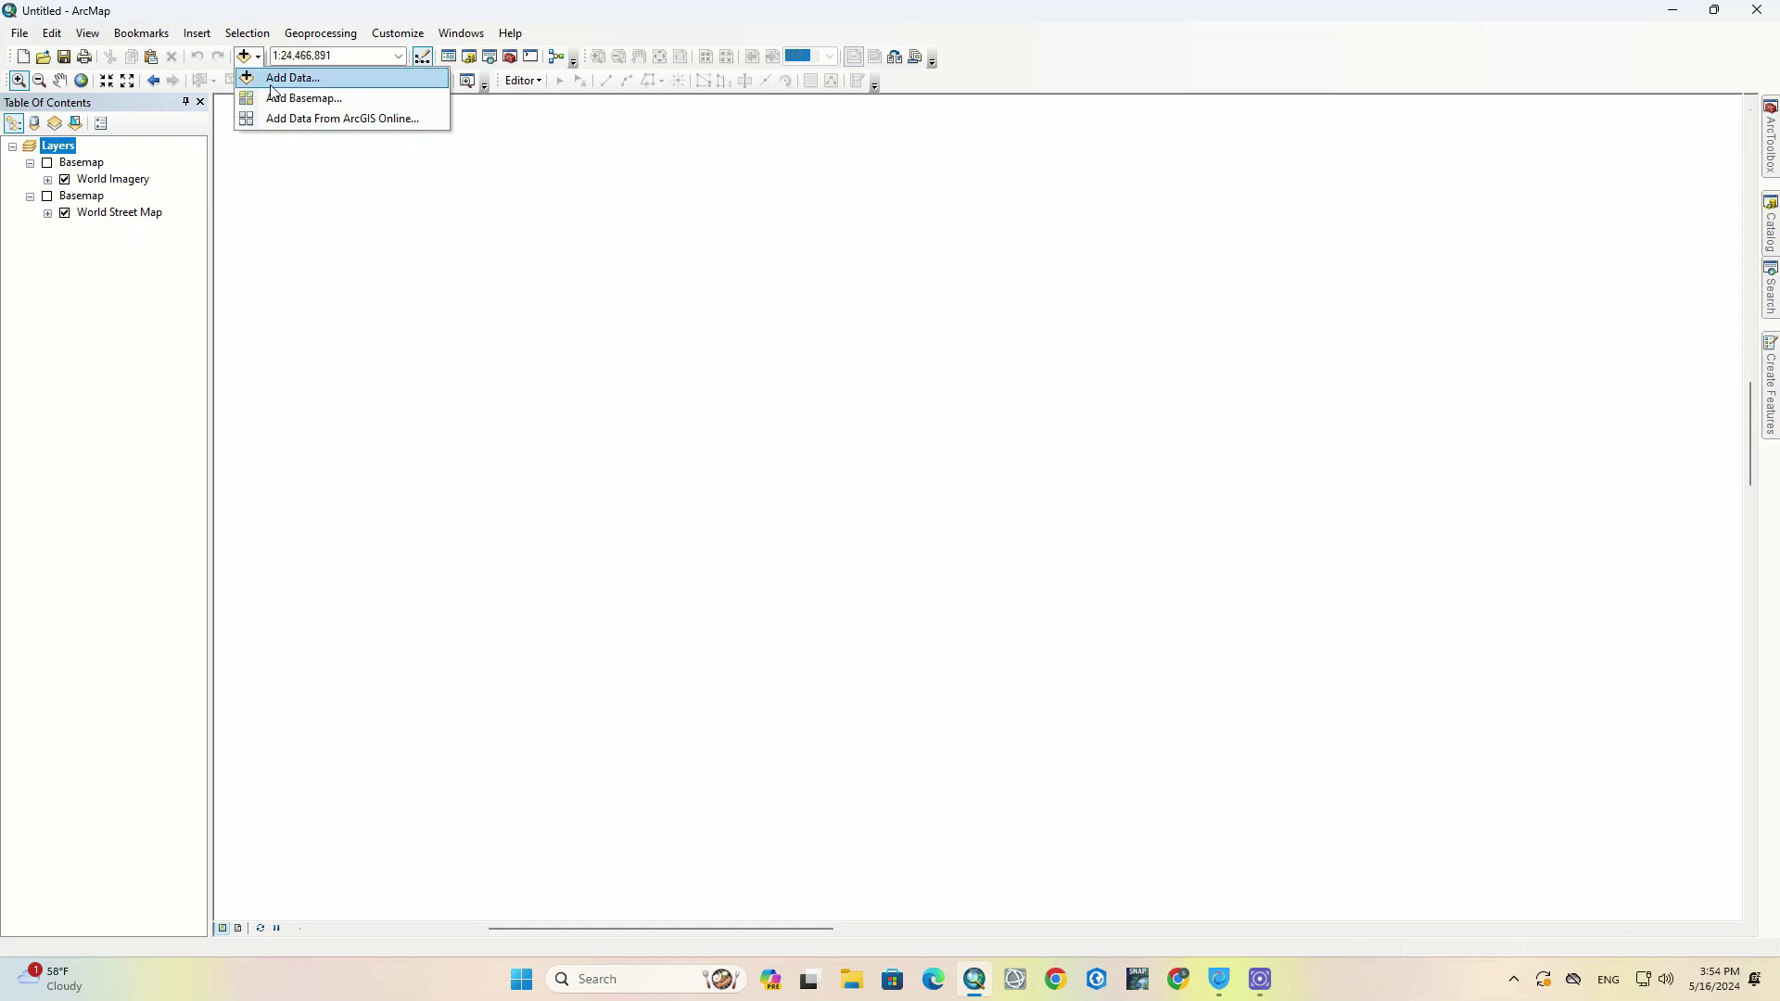
pyautogui.click(274, 98)
pyautogui.click(598, 448)
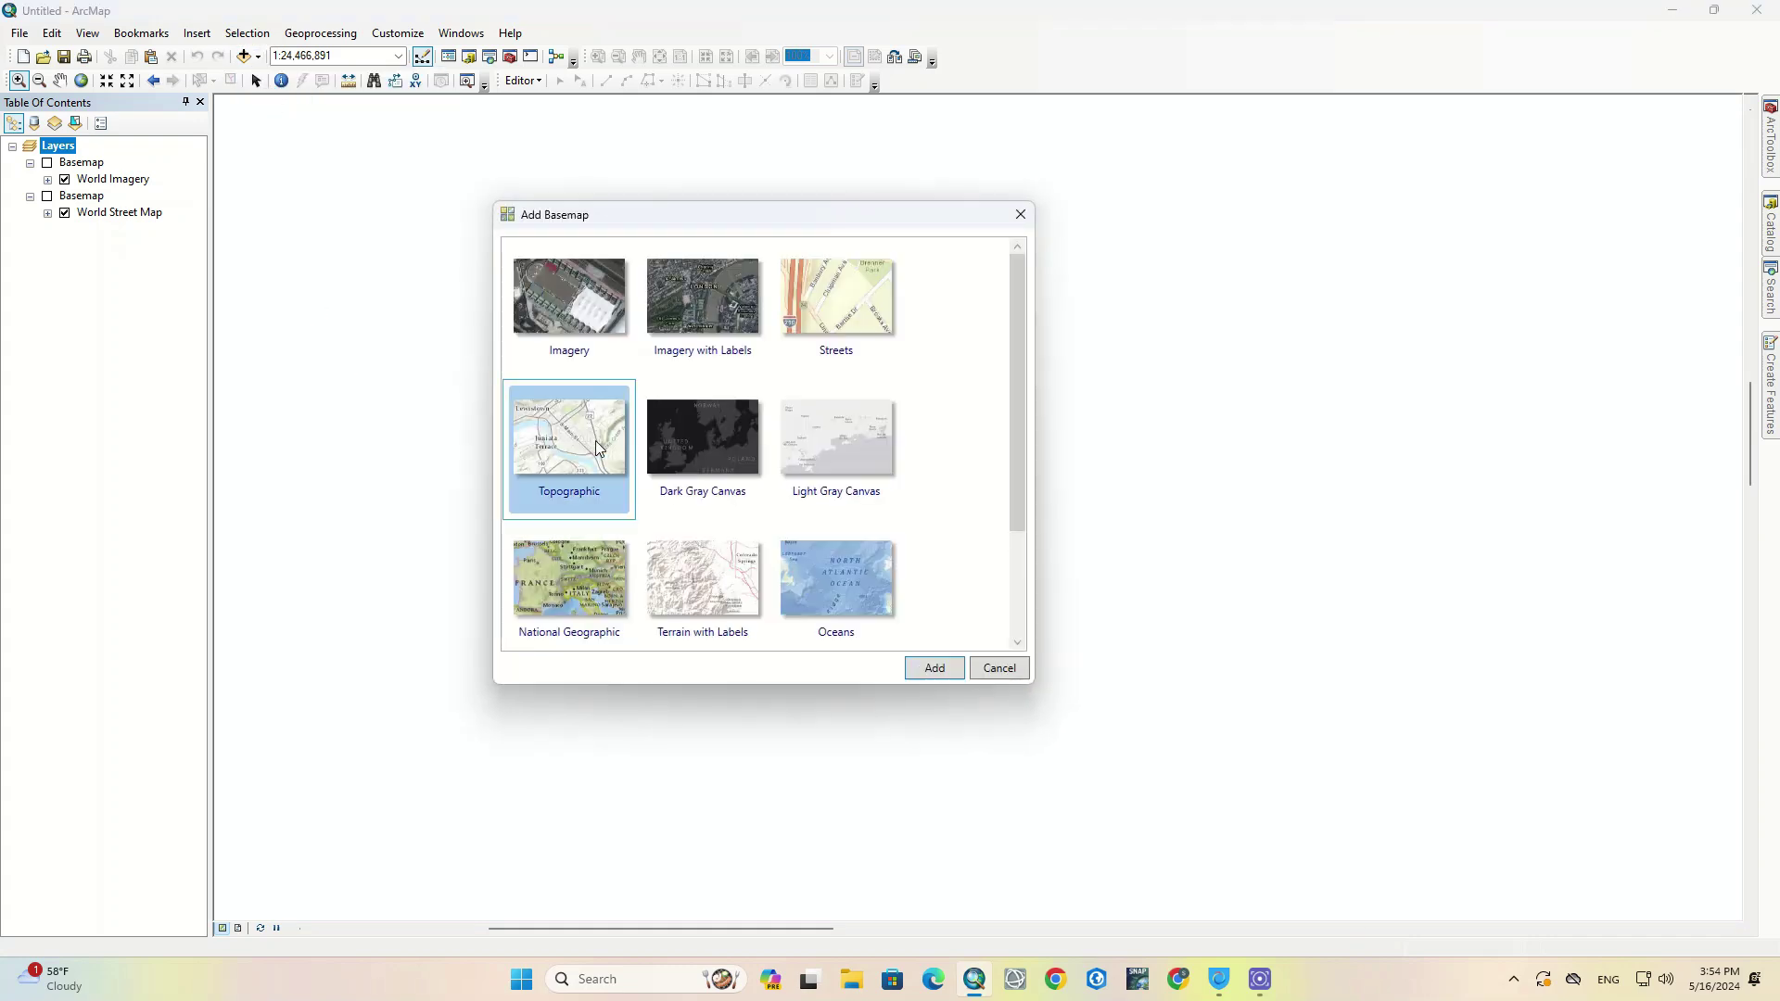
pyautogui.click(935, 668)
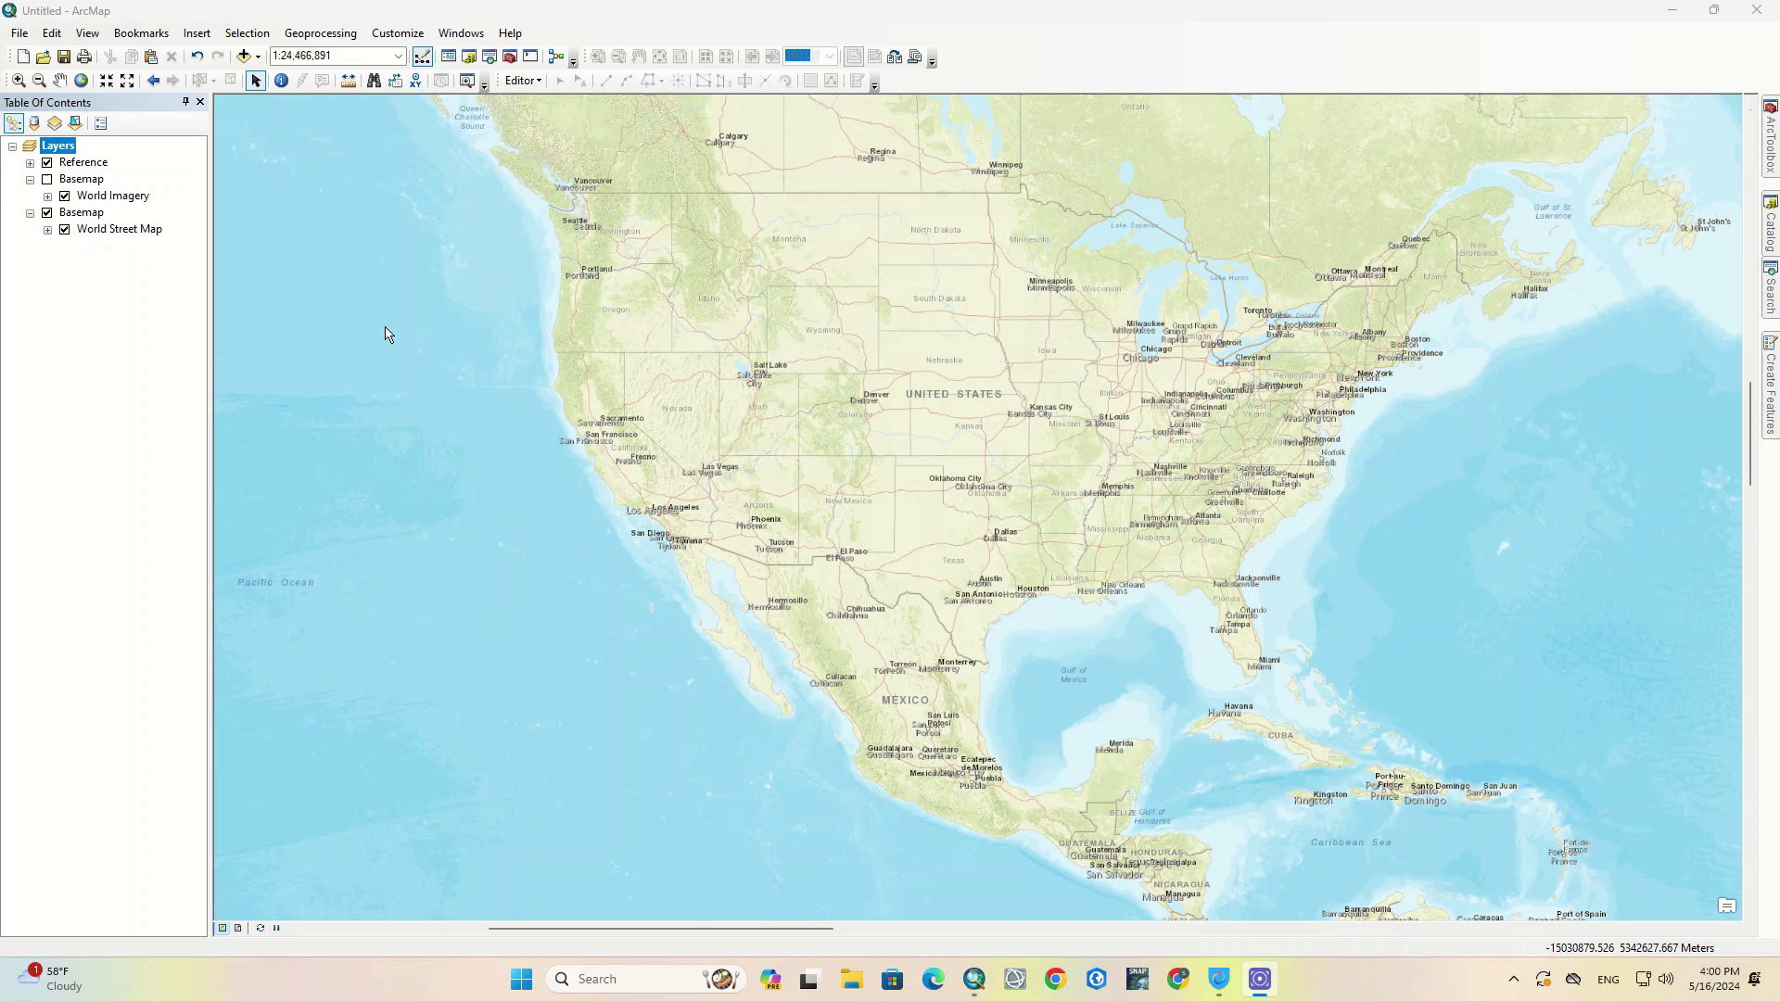
pyautogui.click(257, 56)
# Add the Dark Gray Canvas basemap from the gallery.
pyautogui.click(275, 99)
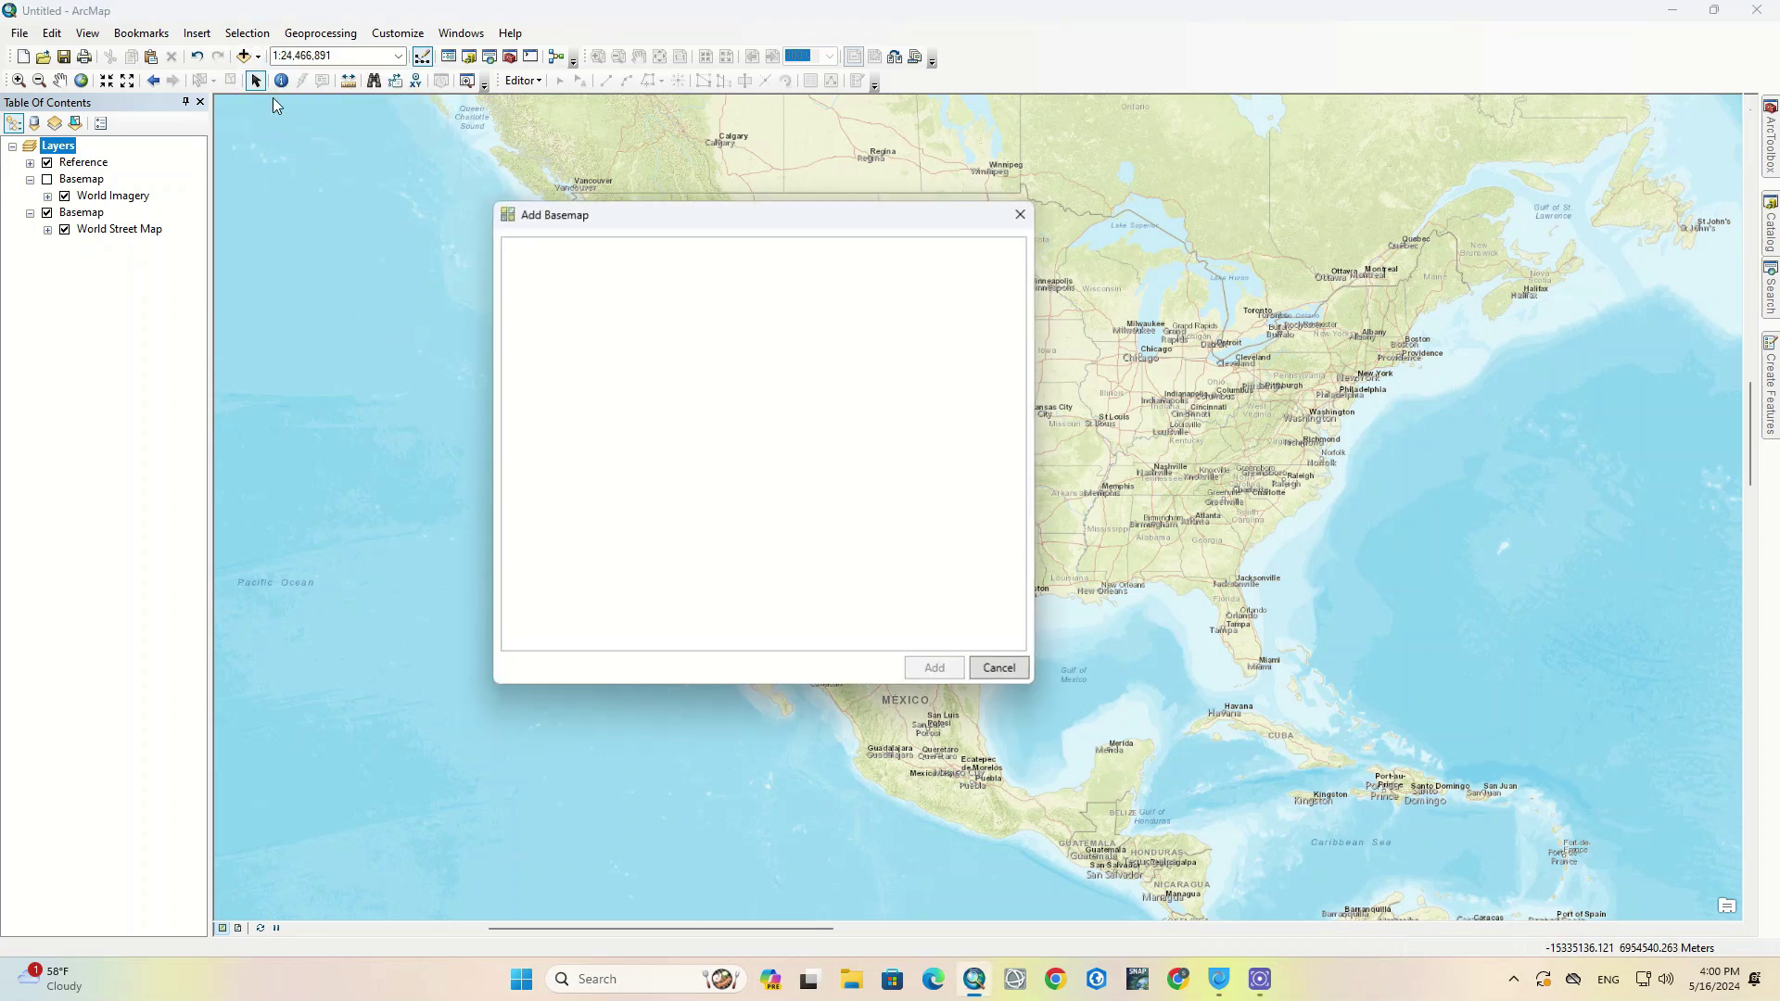
pyautogui.click(734, 442)
pyautogui.click(935, 668)
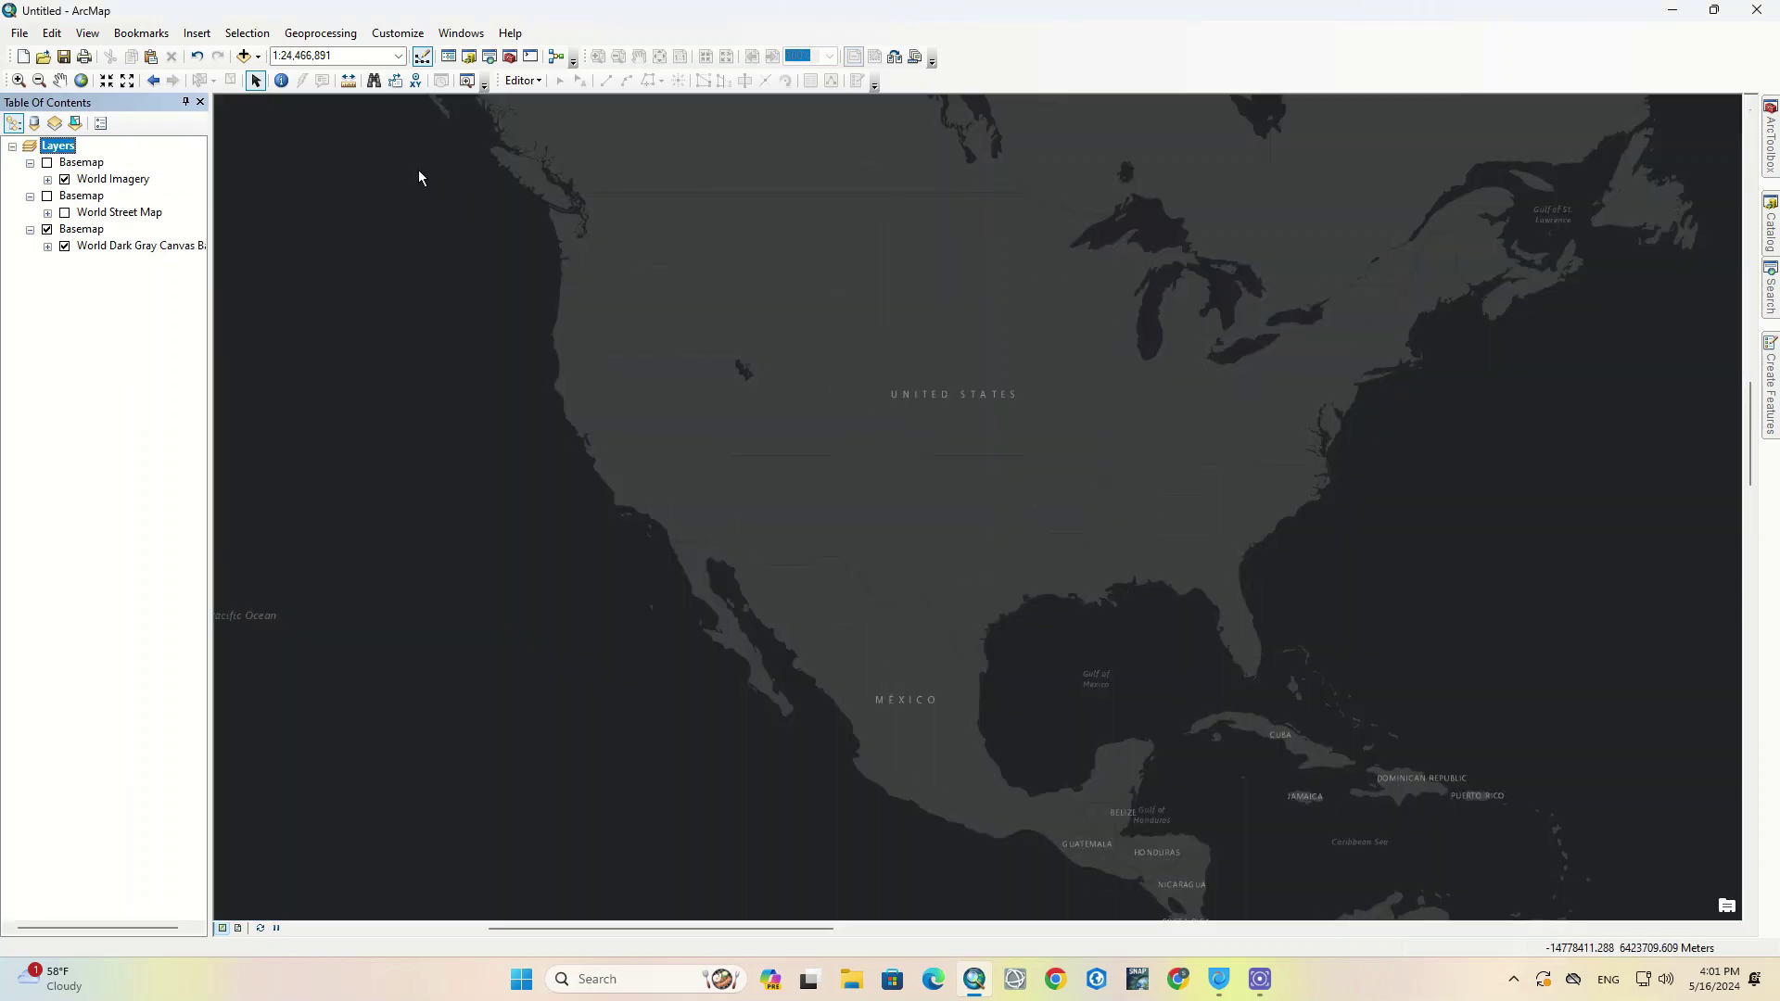
# Add the Light Gray Canvas basemap on top of Dark Gray Canvas.
pyautogui.click(257, 58)
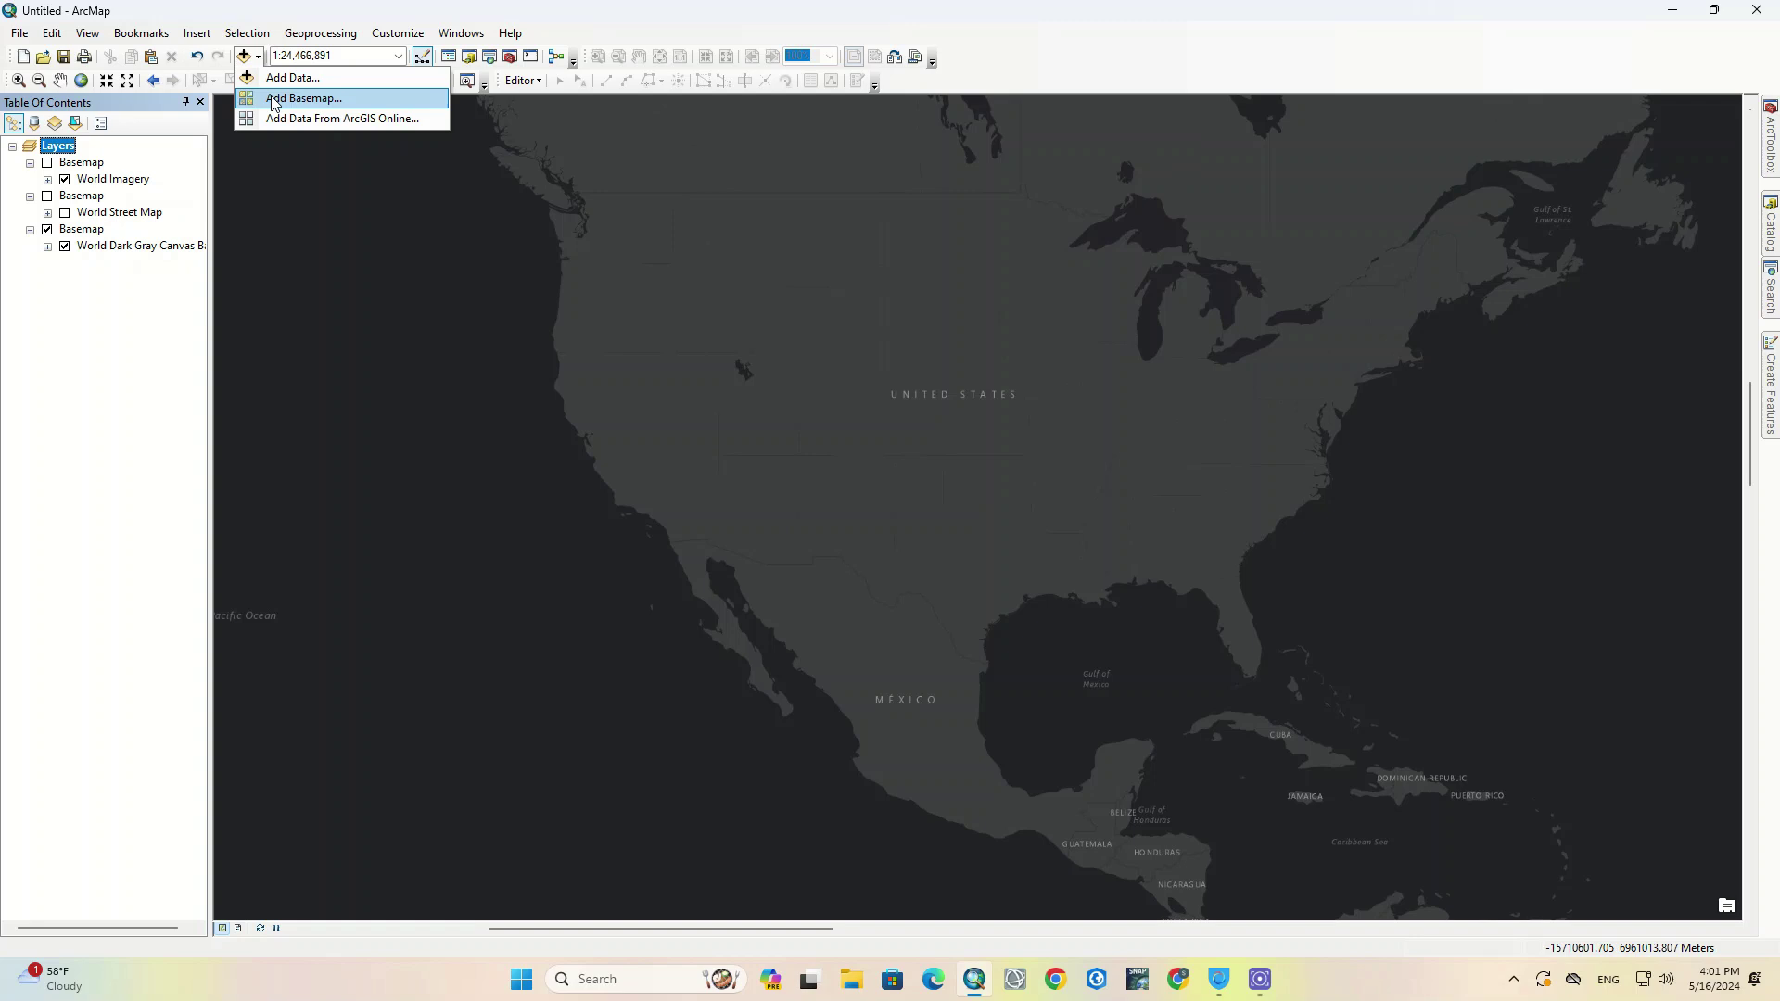
pyautogui.click(273, 98)
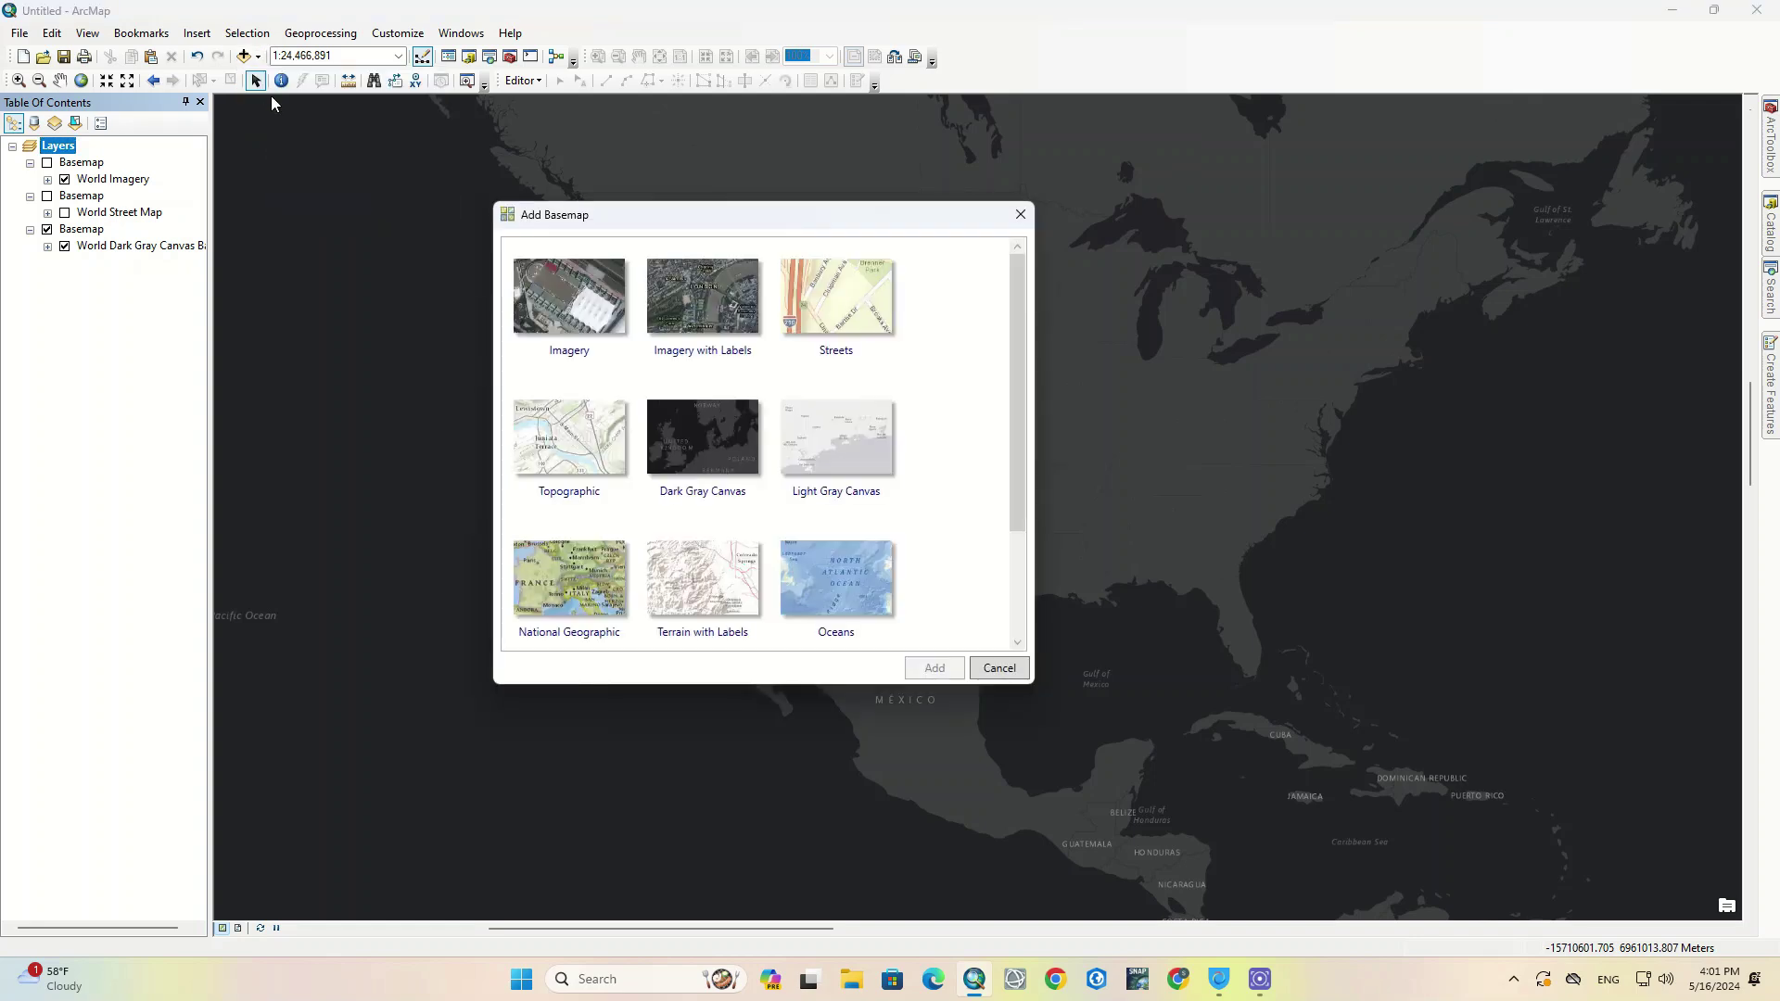
pyautogui.click(854, 447)
pyautogui.click(936, 672)
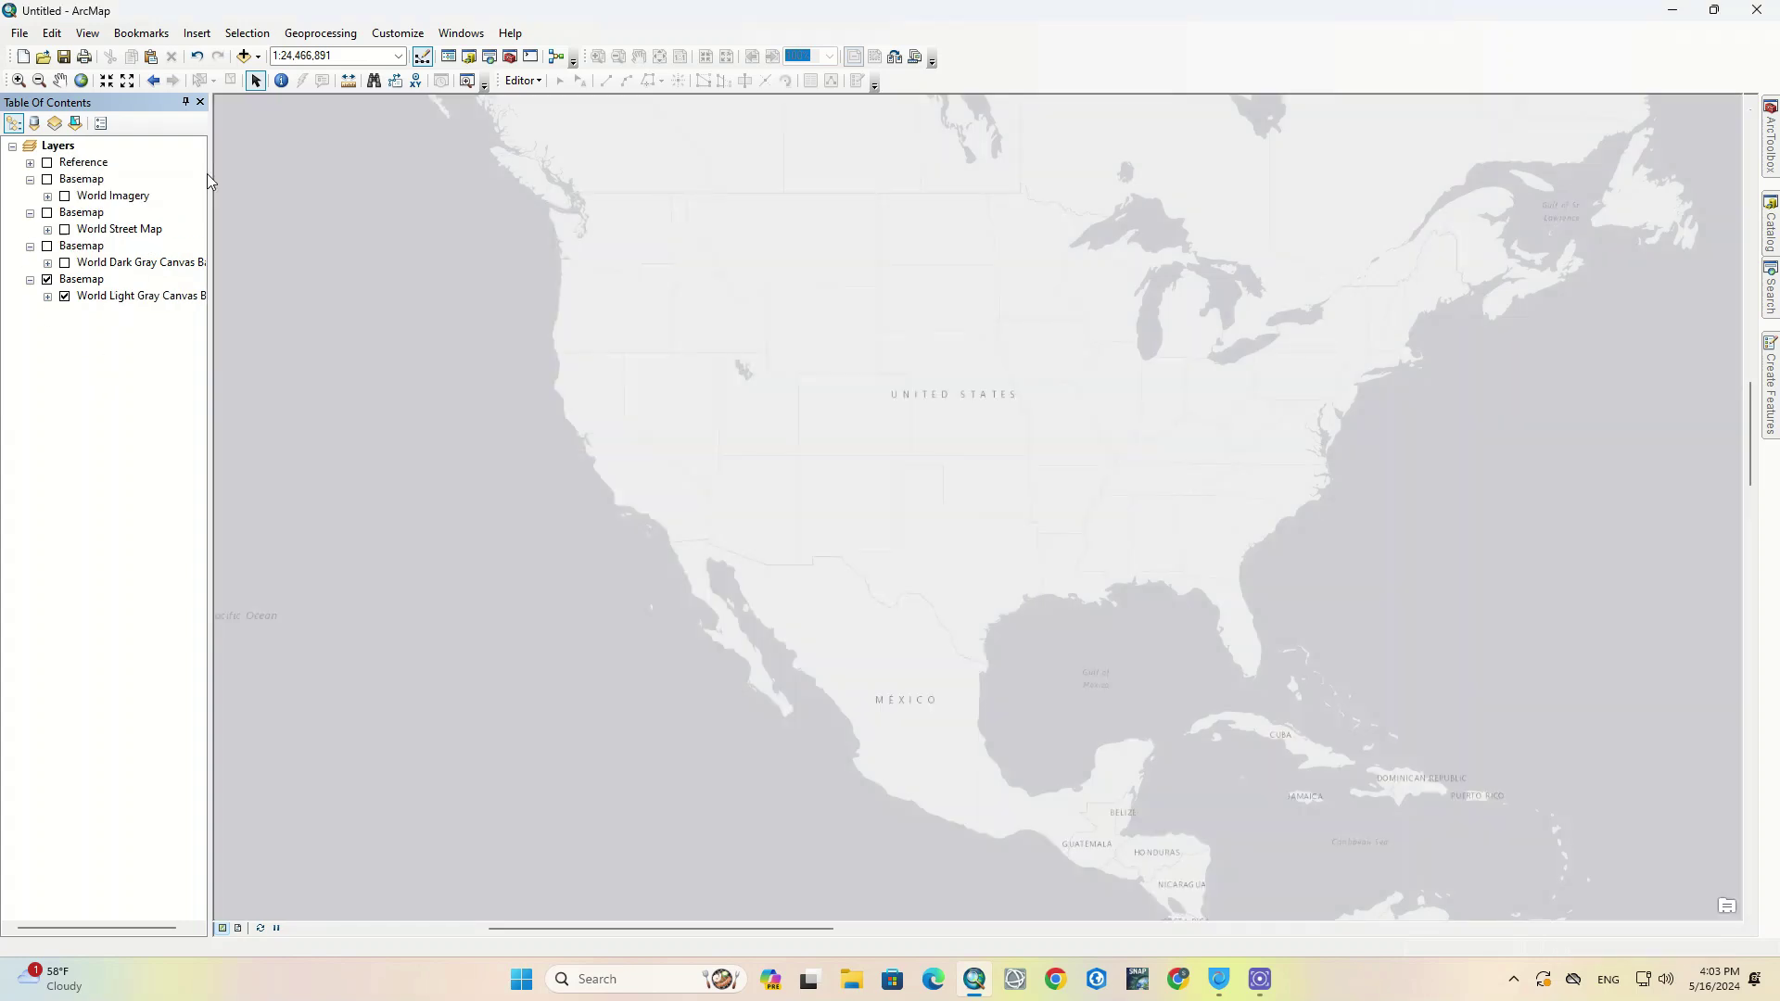
pyautogui.click(258, 58)
pyautogui.click(304, 97)
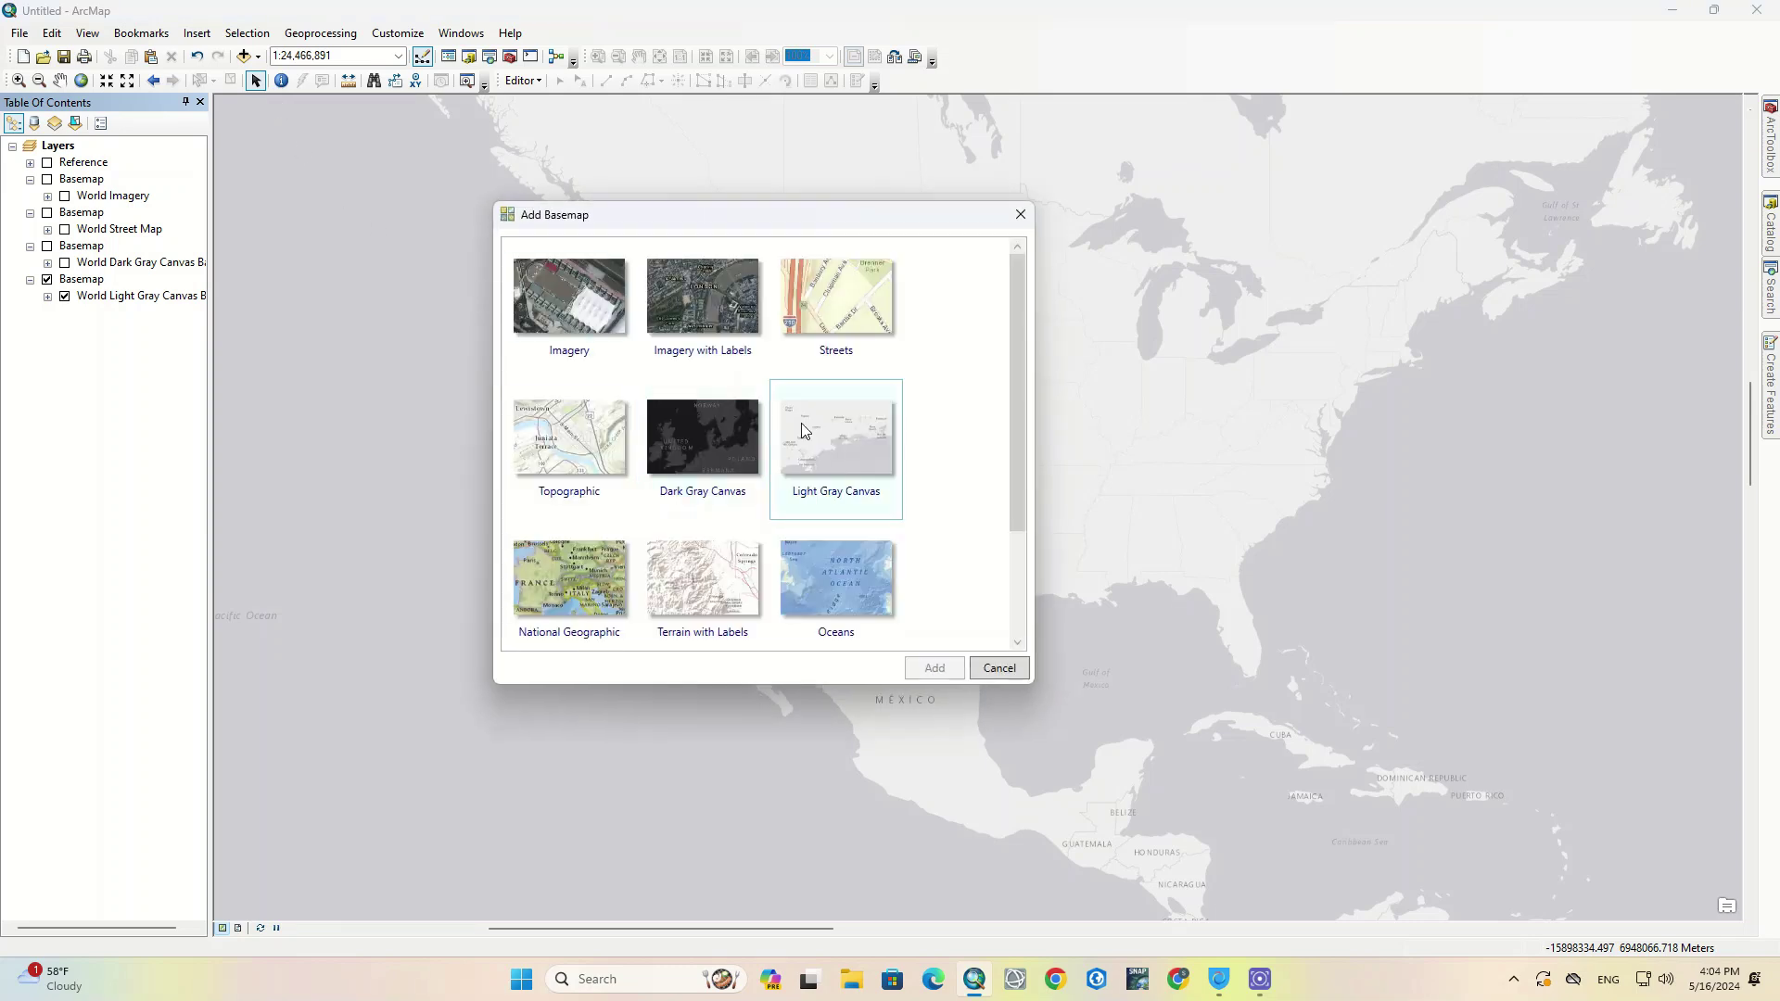
# Add the National Geographic basemap and switch on the inner basemap layers.
pyautogui.click(597, 585)
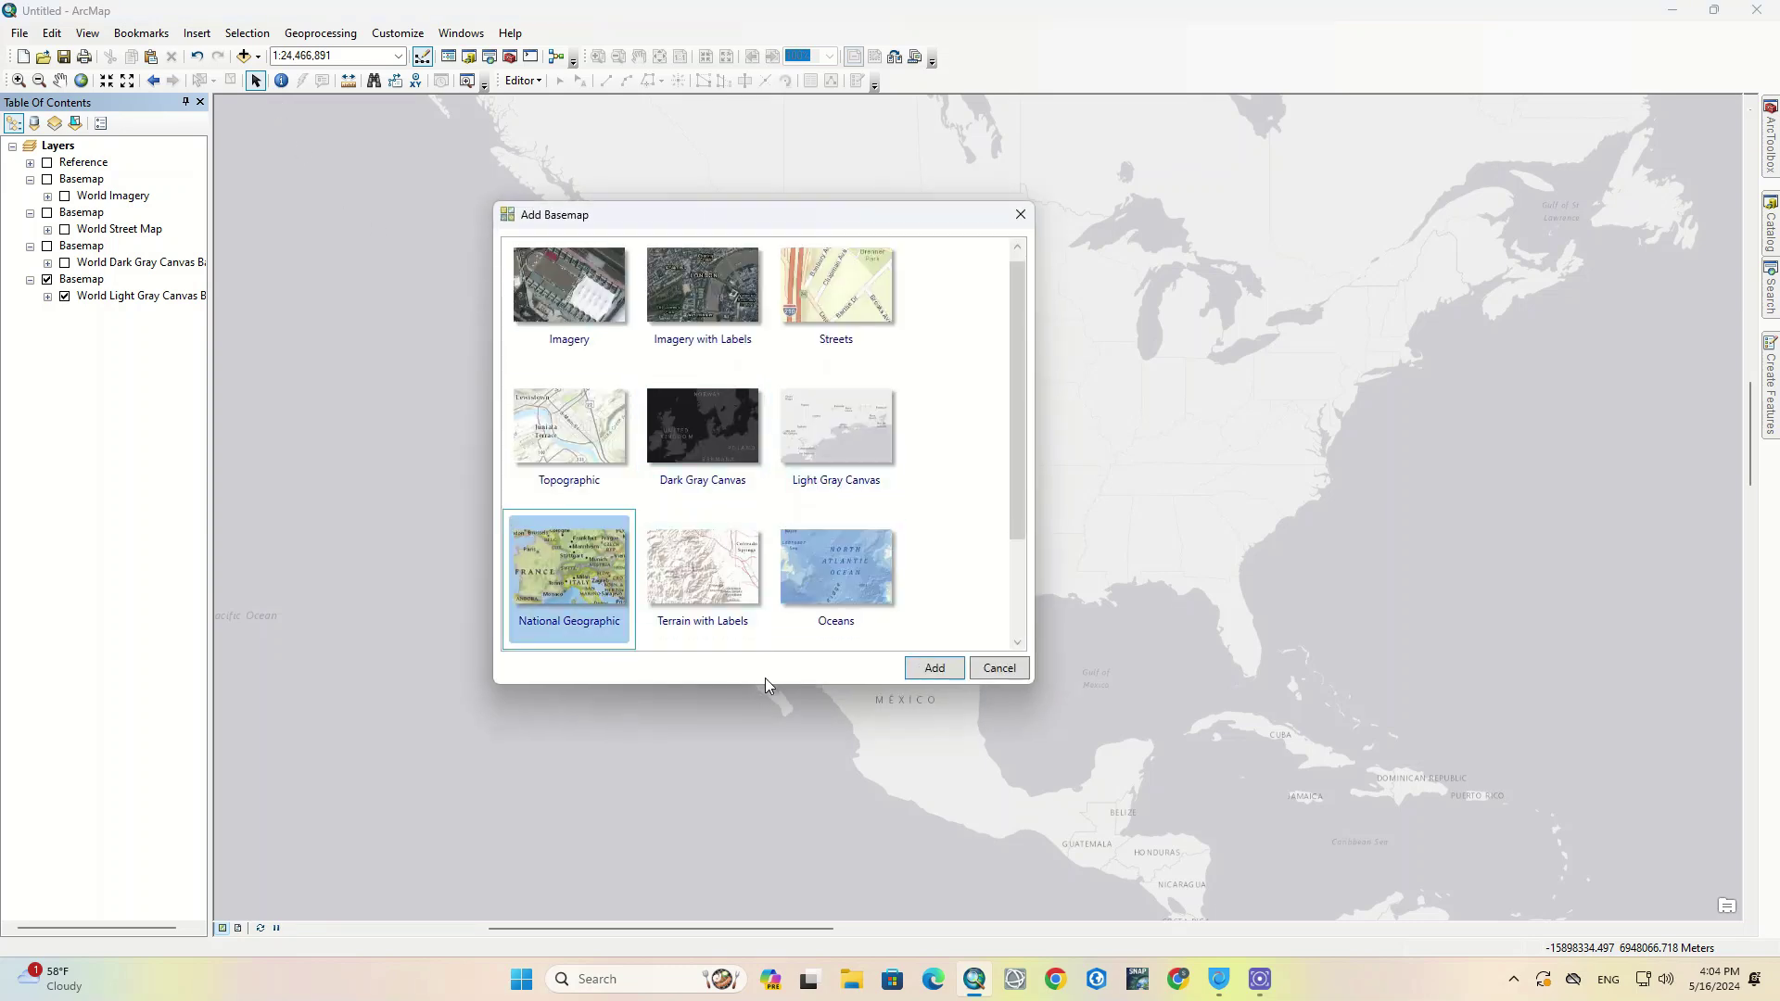
pyautogui.scroll(-2, 860, 544)
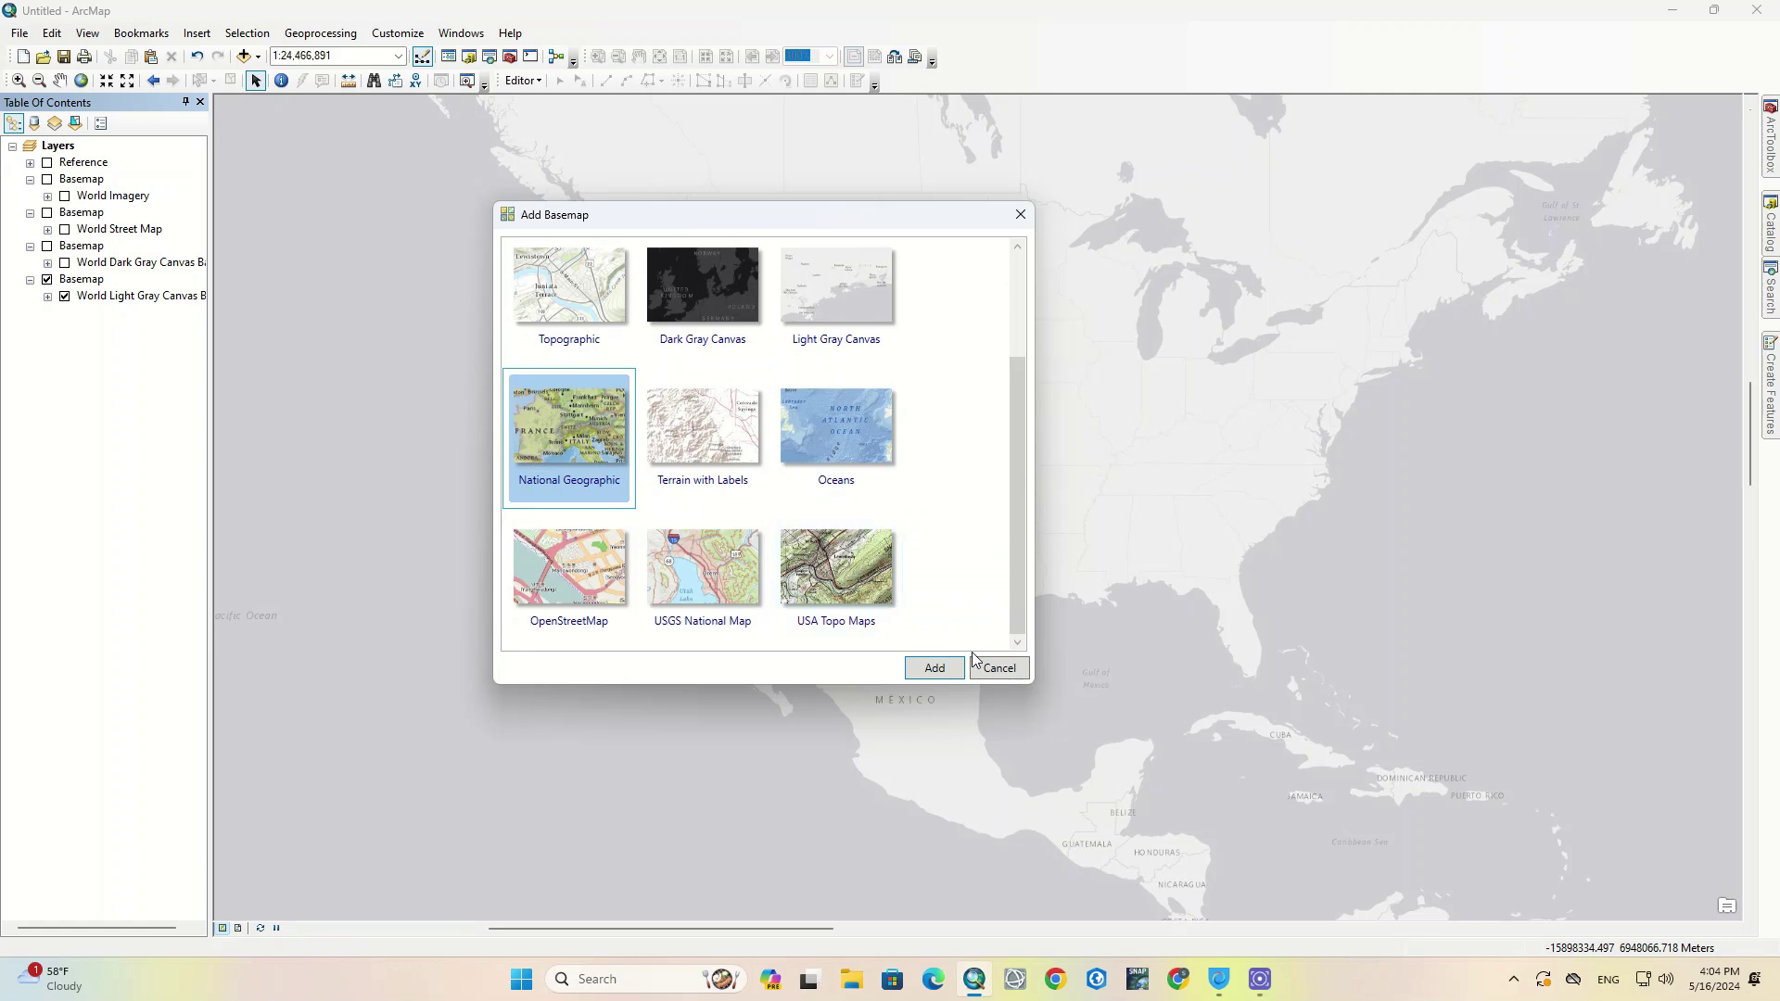
pyautogui.click(934, 669)
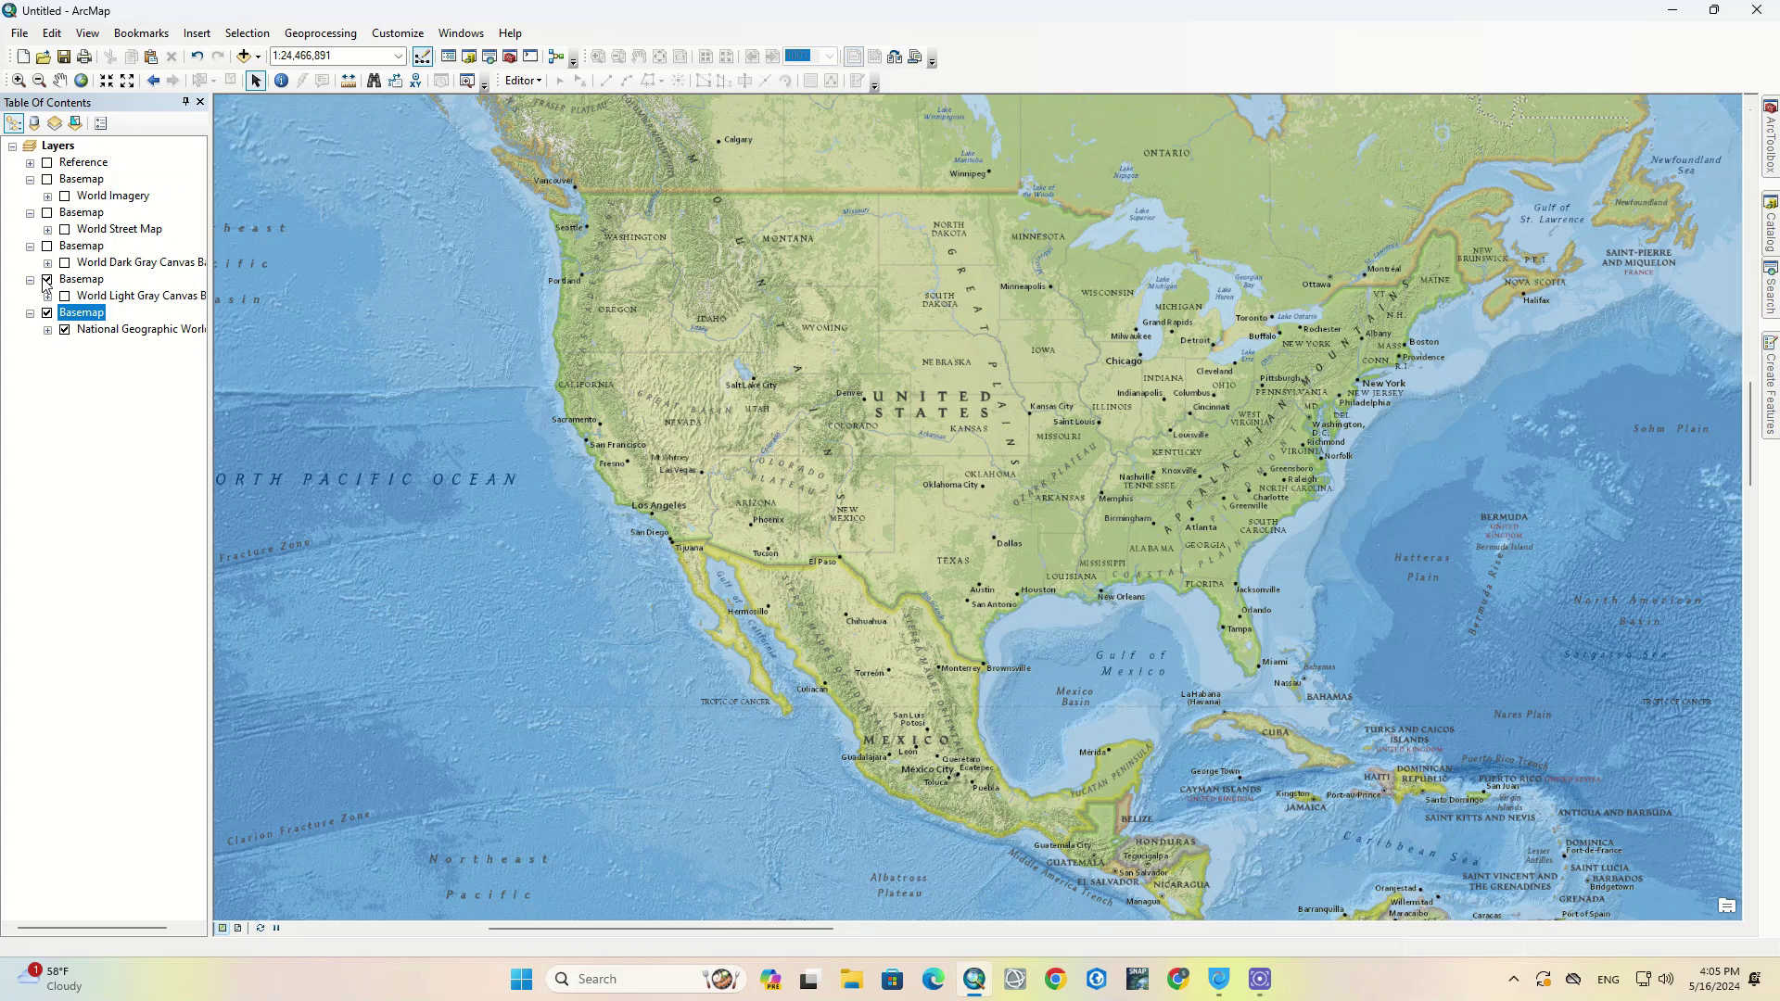
pyautogui.click(45, 279)
# Hide the National Geographic group, then add OpenStreetMap instead of Oceans.
pyautogui.click(45, 313)
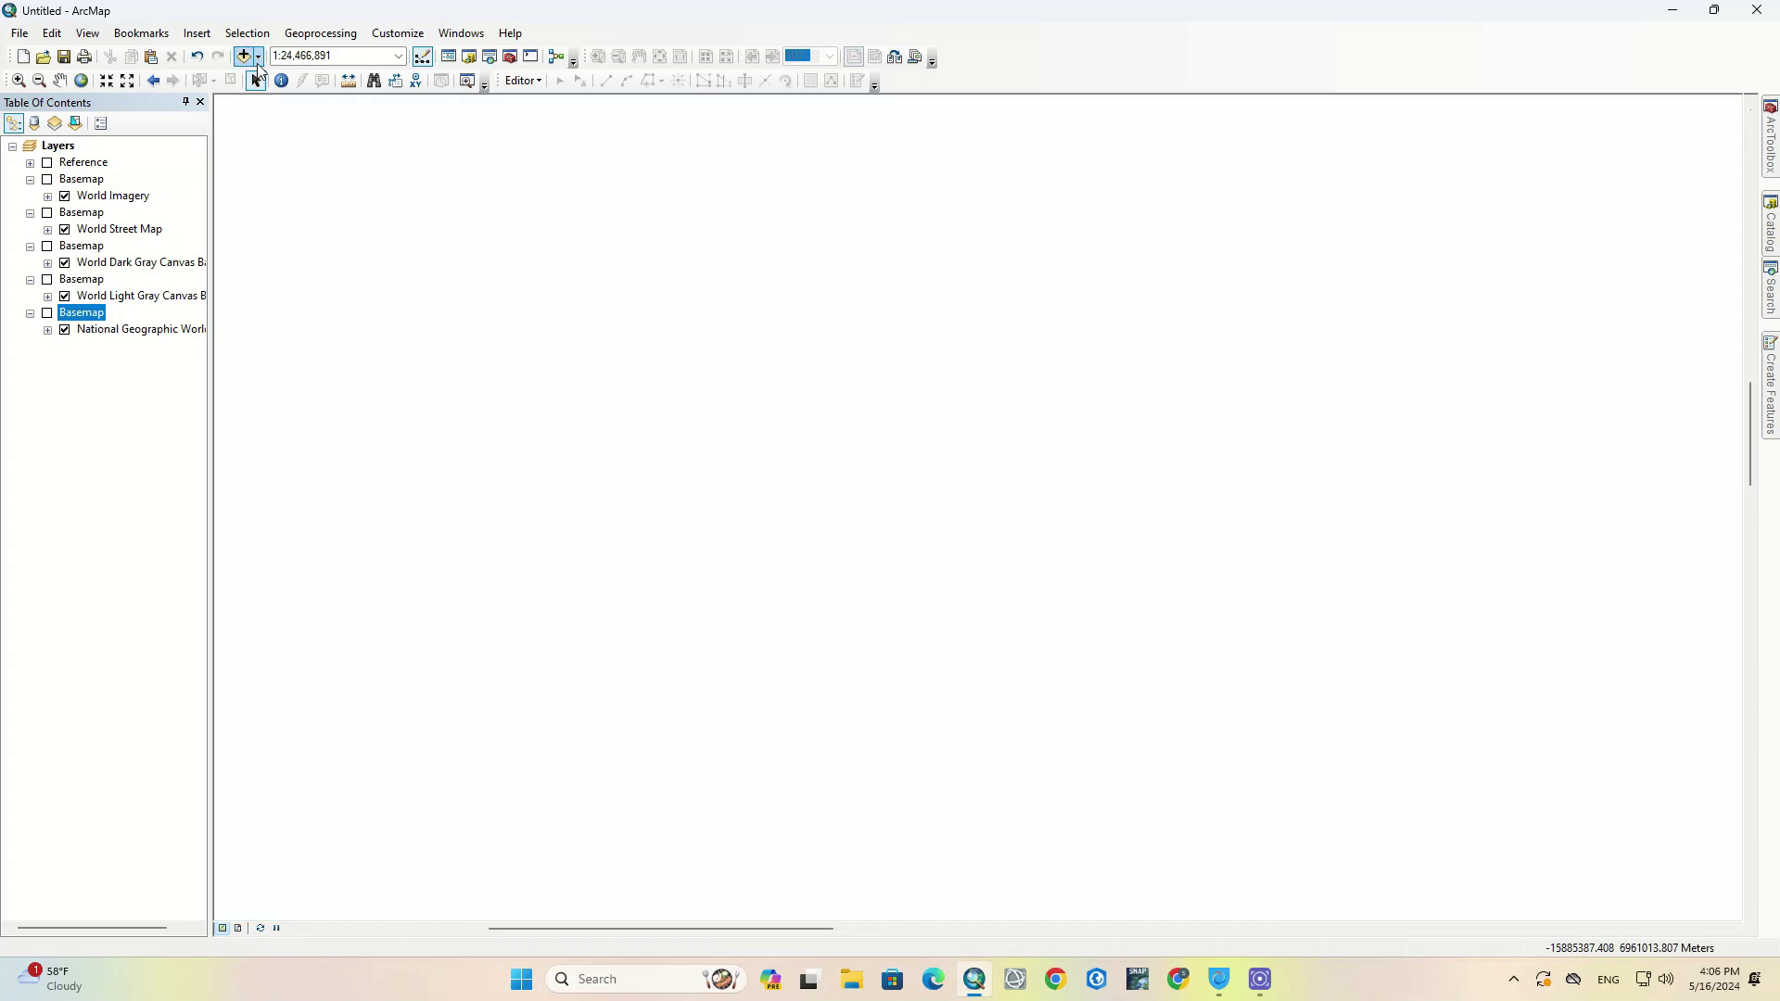
pyautogui.click(256, 57)
pyautogui.click(299, 99)
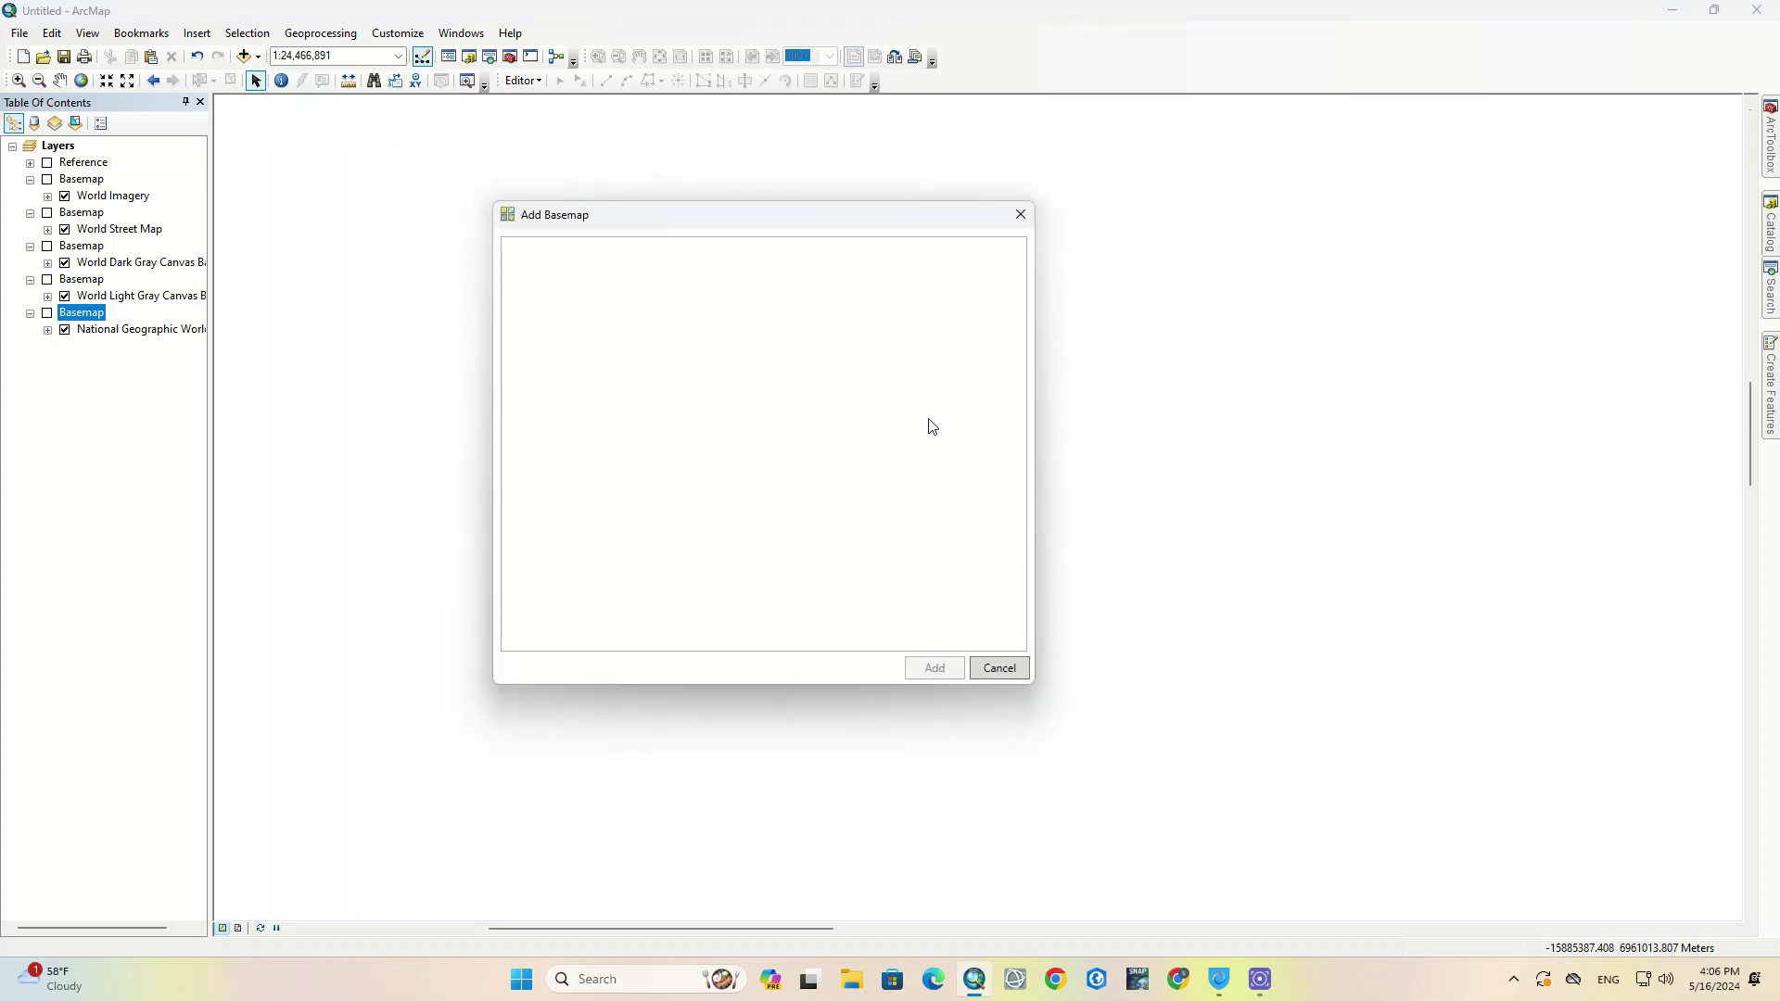
pyautogui.scroll(-1, 930, 428)
pyautogui.scroll(-1, 931, 427)
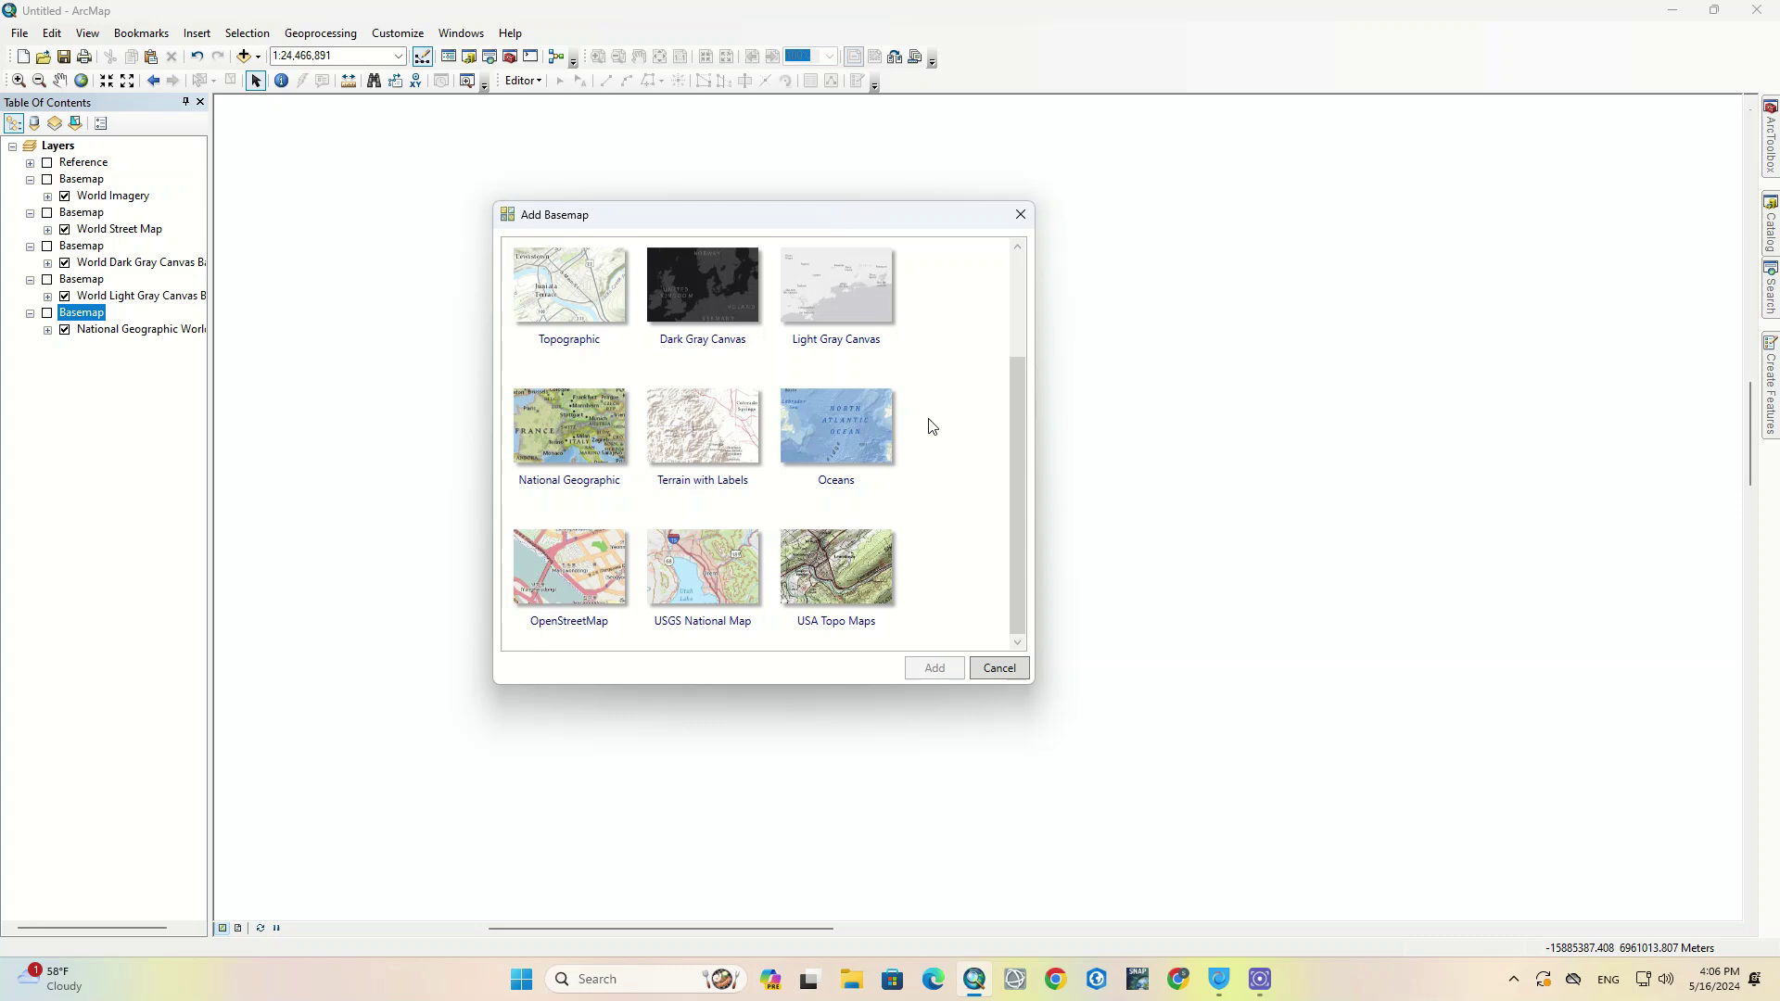
pyautogui.click(863, 435)
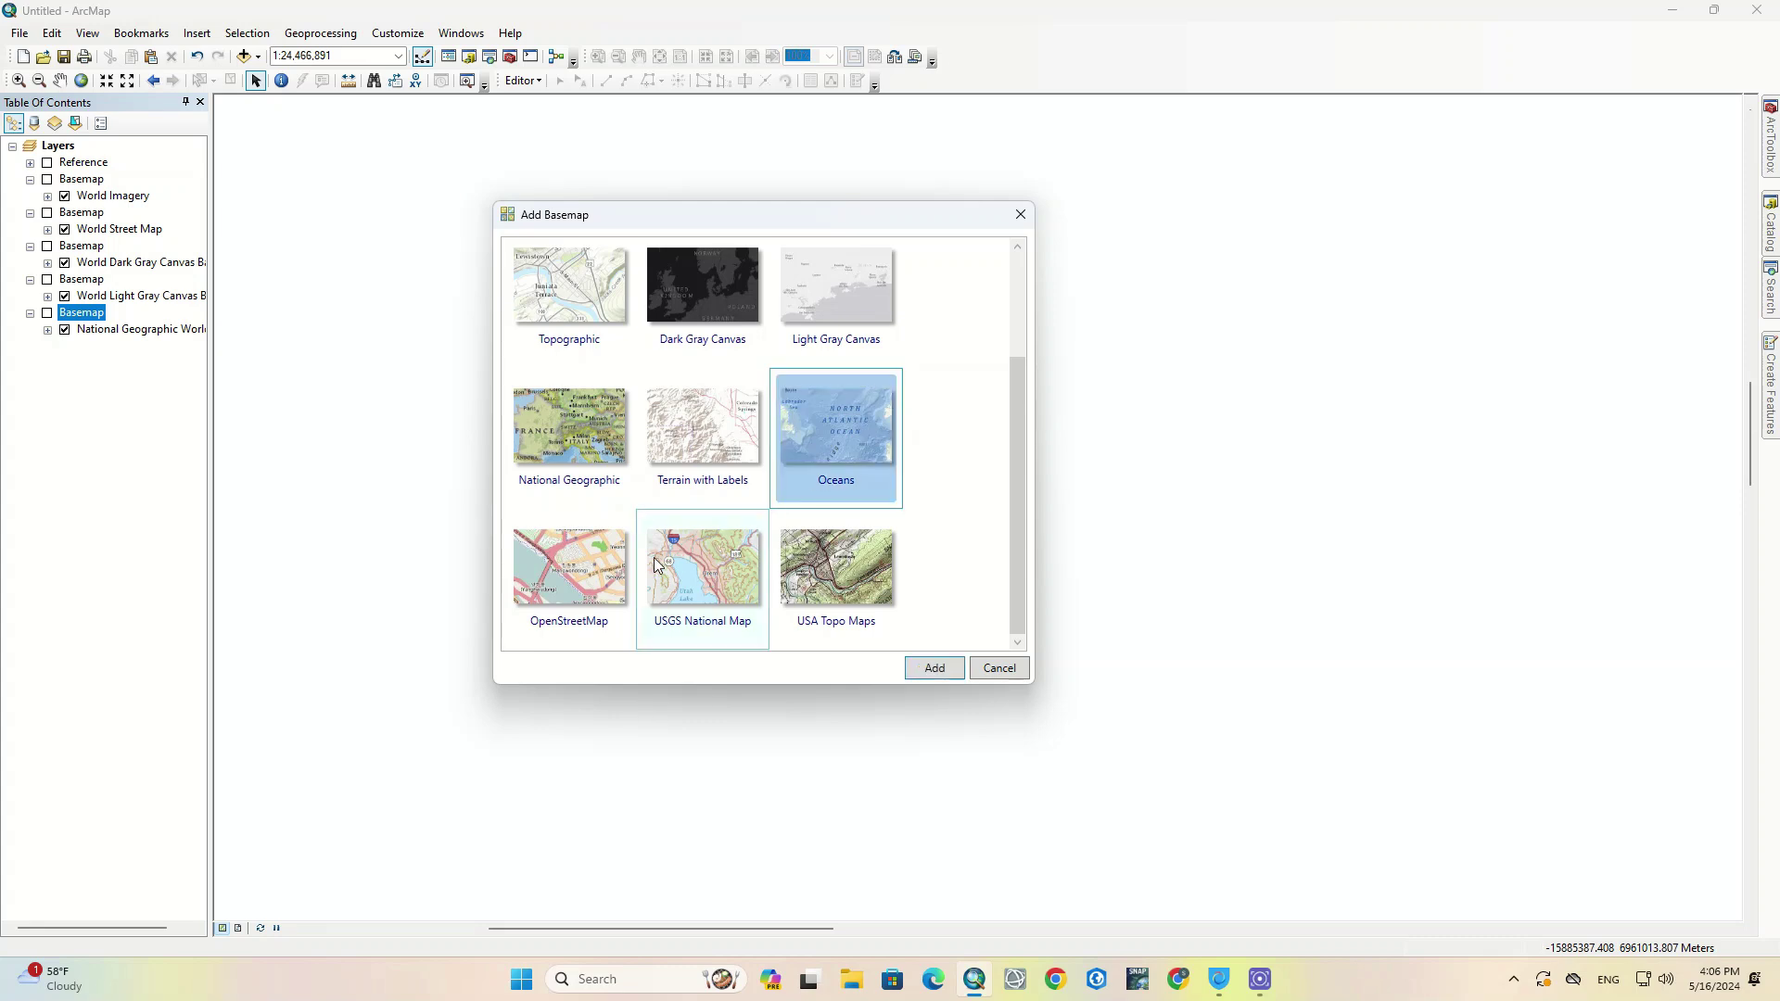
pyautogui.click(576, 580)
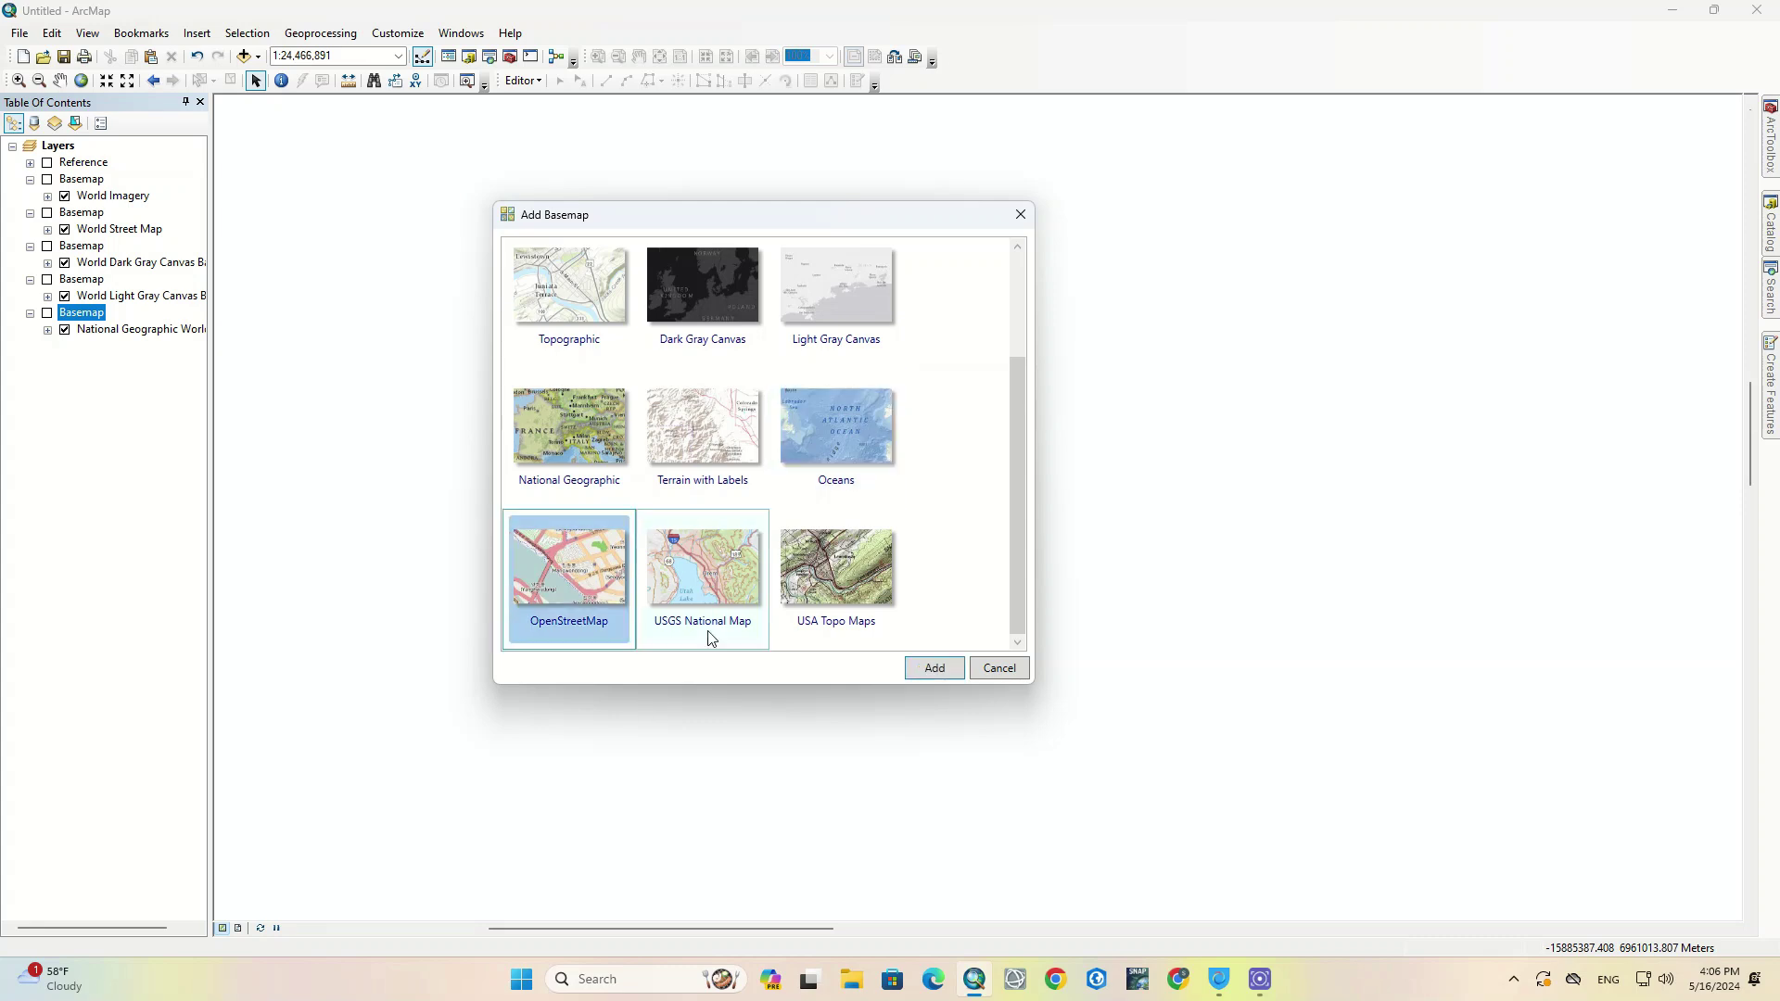
pyautogui.click(933, 671)
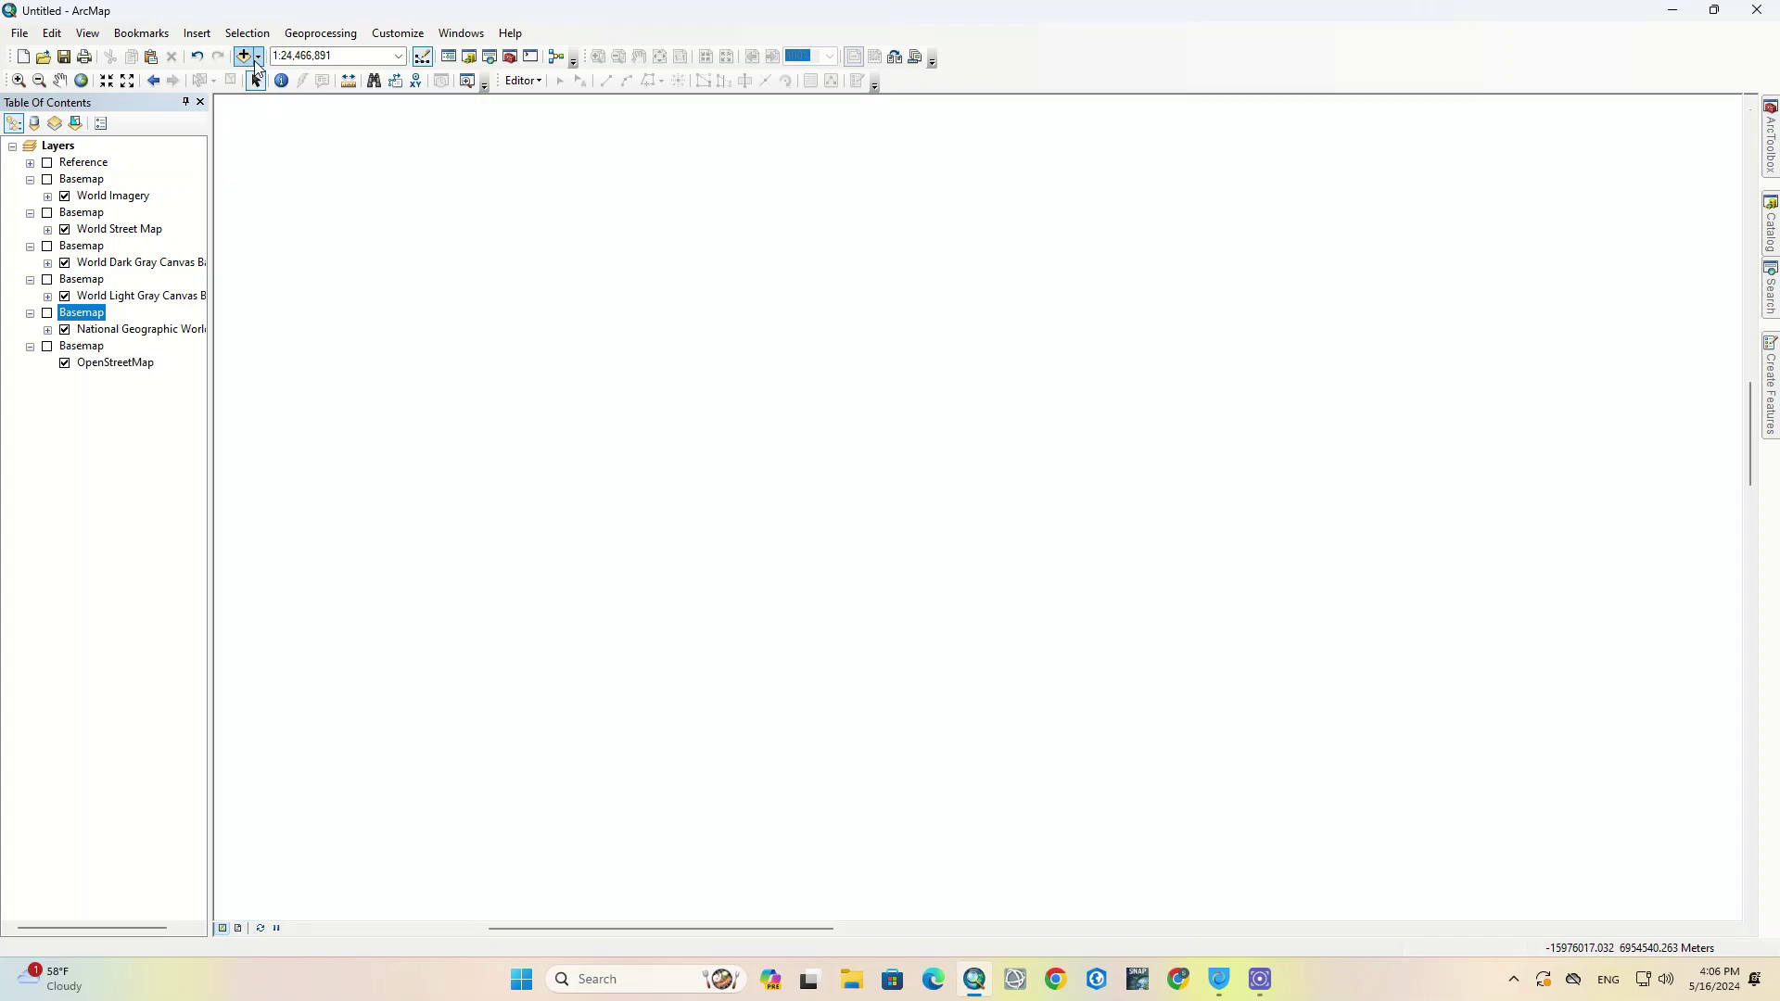
# Add the USGS National Map basemap, showing the USGSTopo layer.
pyautogui.click(257, 57)
pyautogui.click(256, 96)
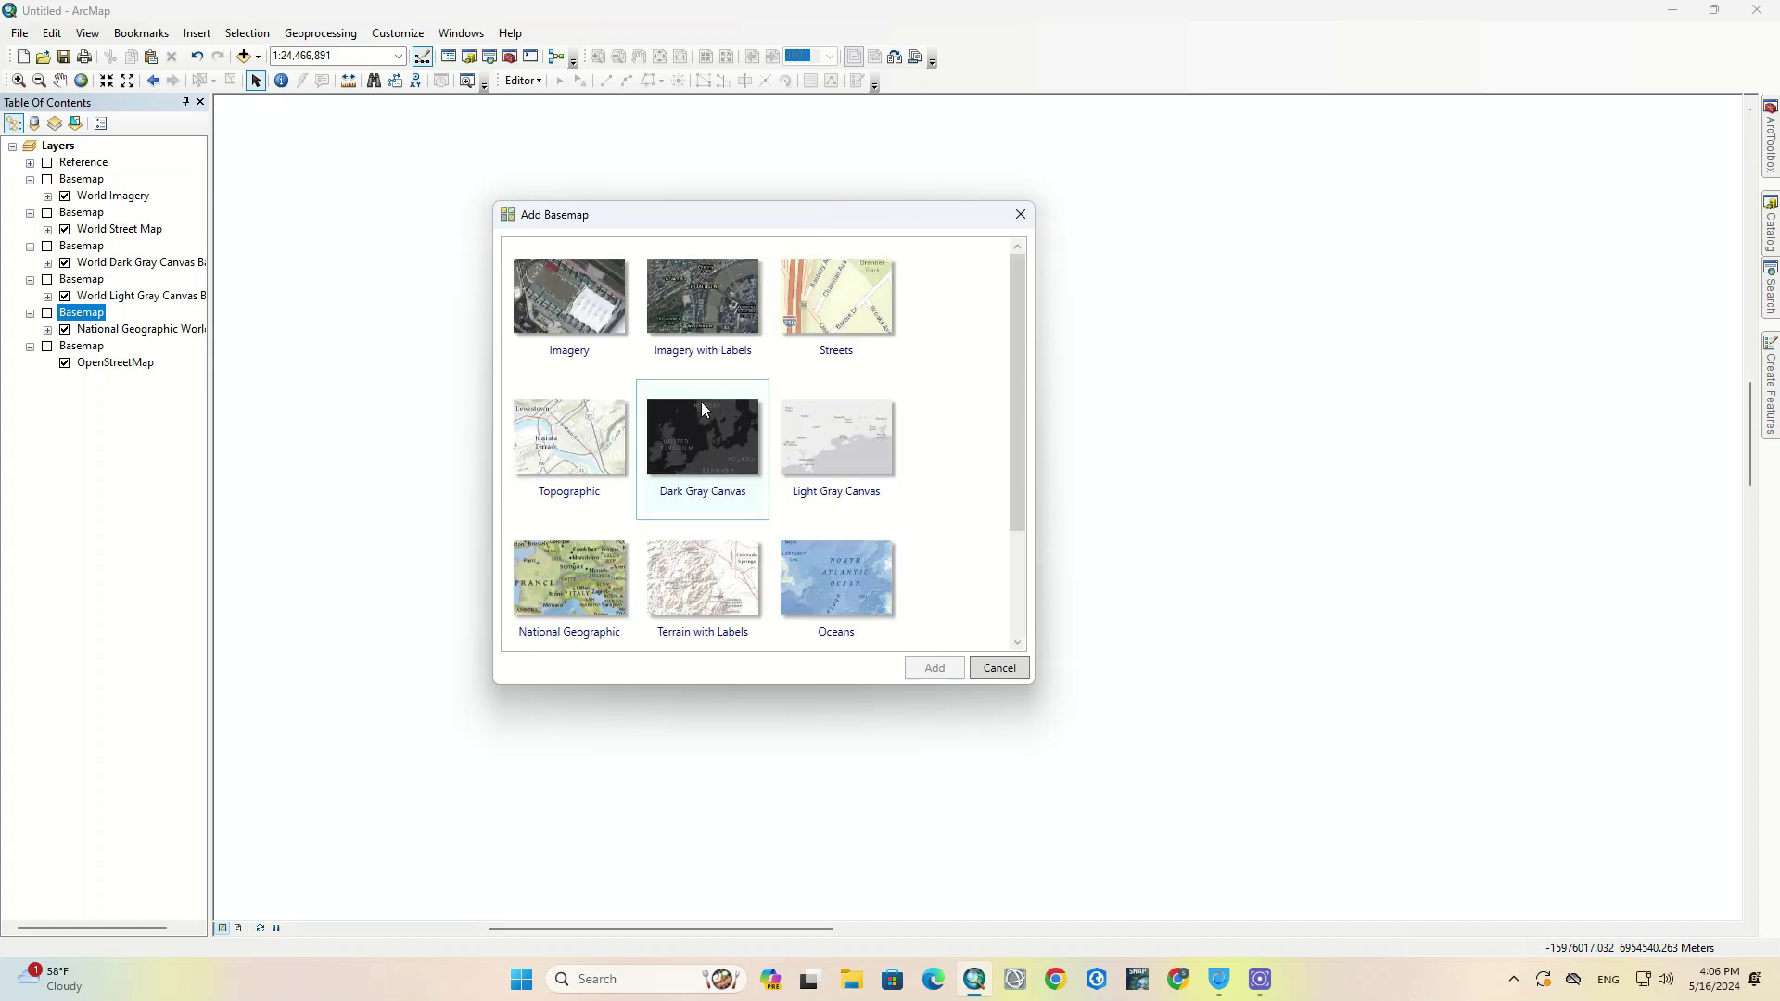
pyautogui.scroll(-2, 702, 401)
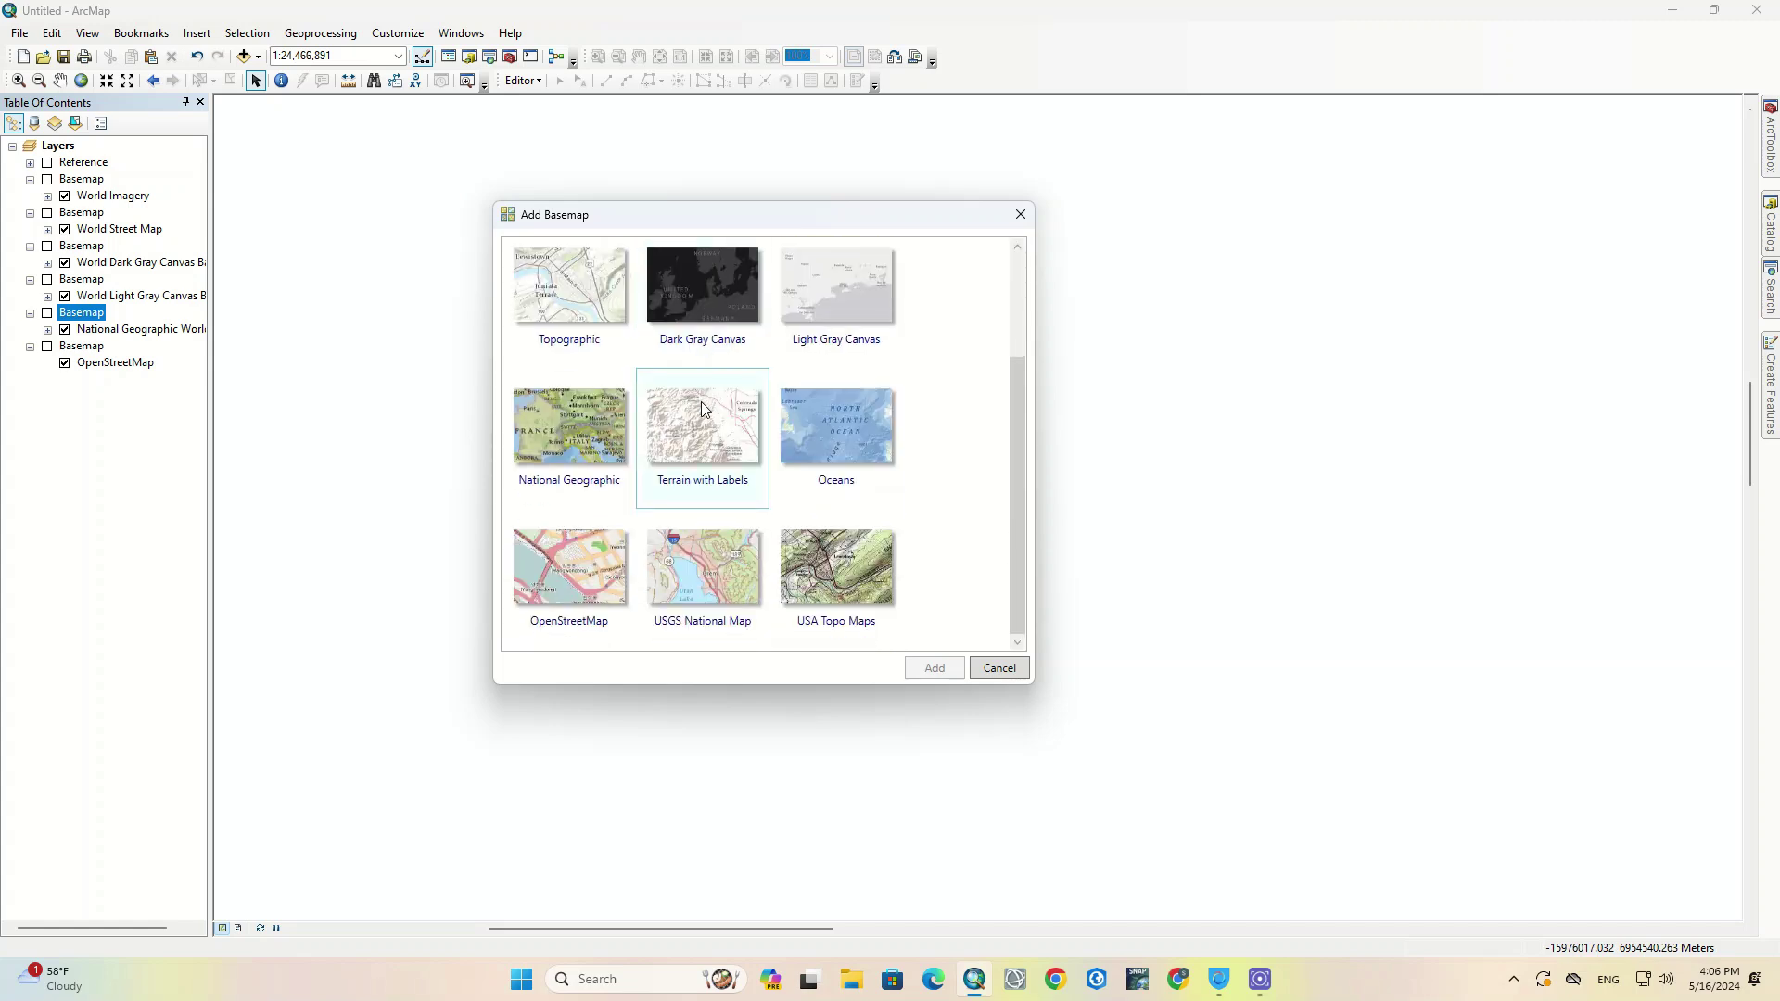
pyautogui.click(713, 549)
pyautogui.click(950, 671)
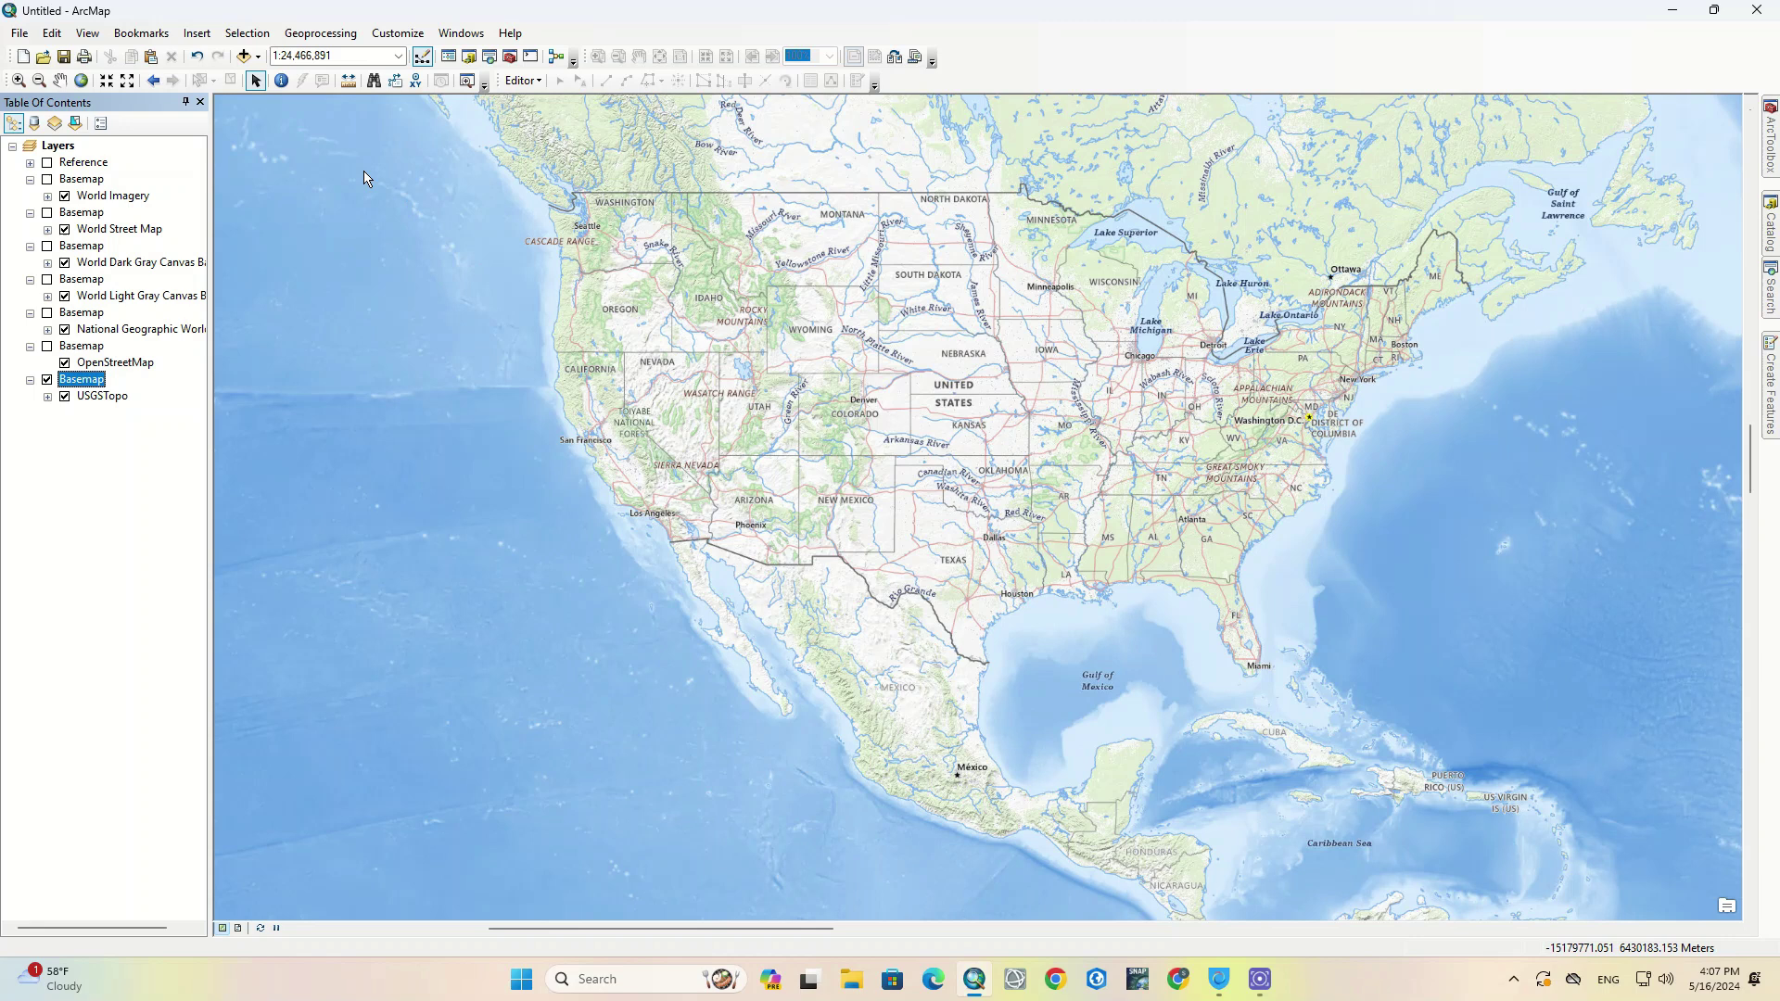
pyautogui.click(257, 58)
pyautogui.click(293, 97)
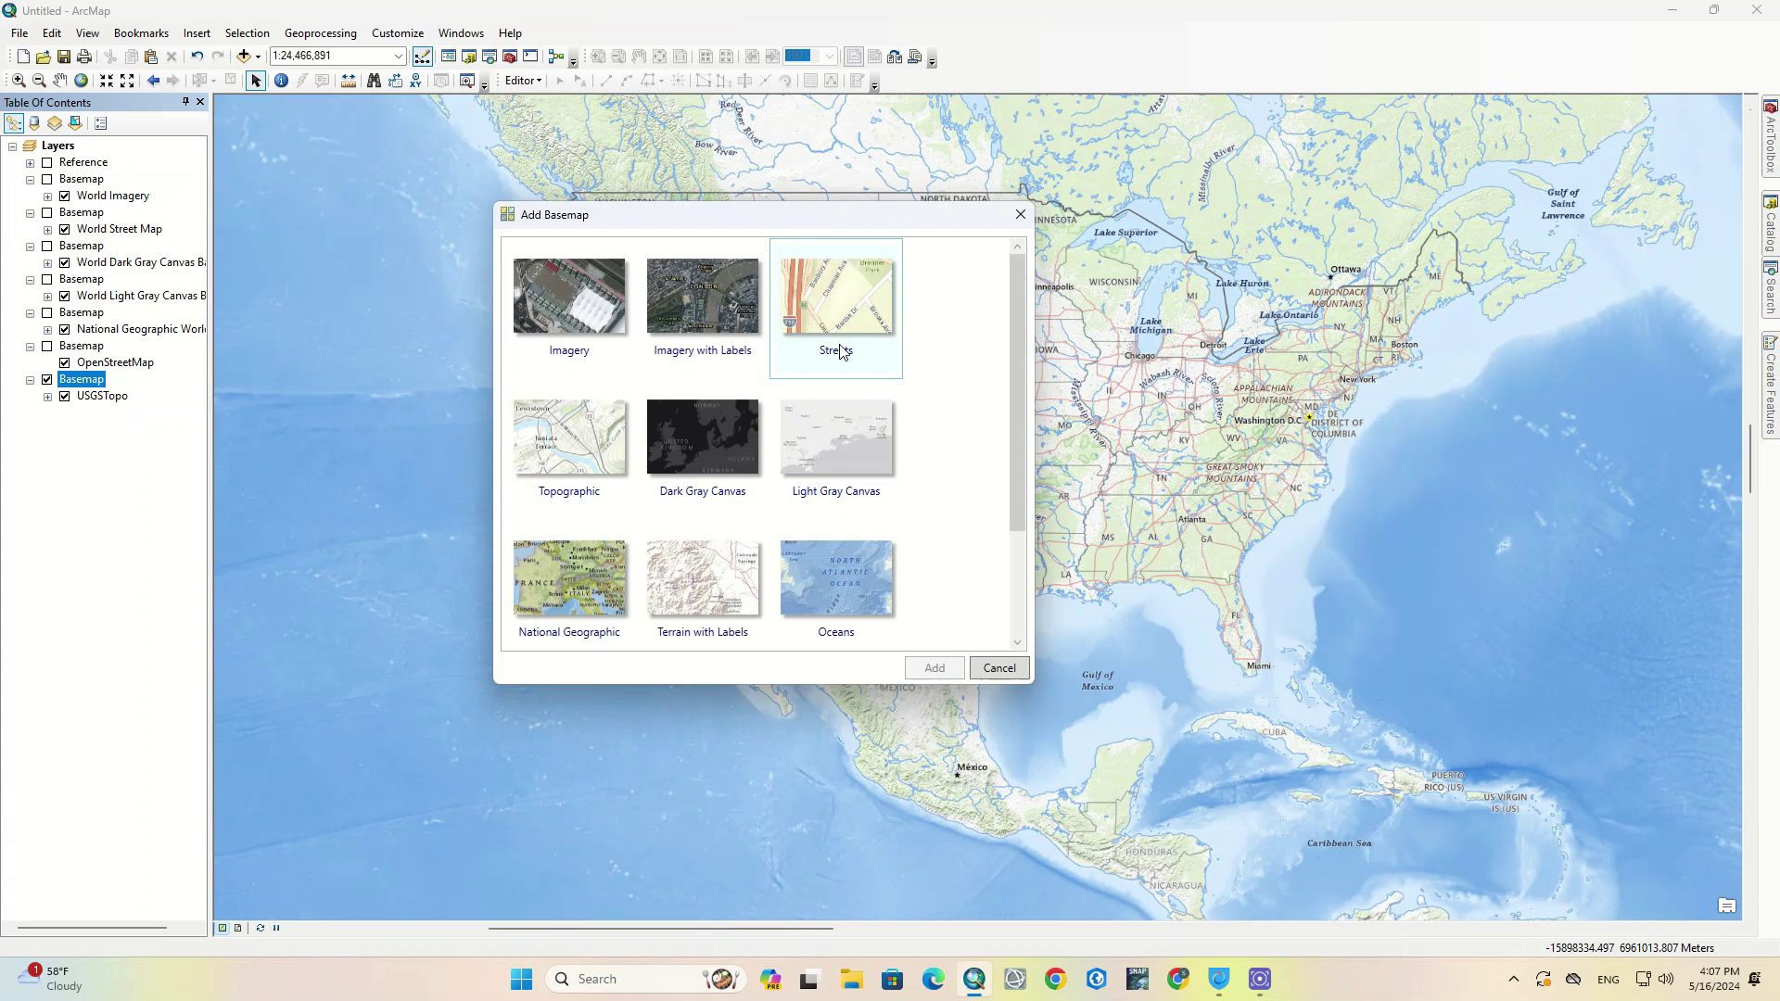
pyautogui.moveTo(1019, 368); pyautogui.dragTo(1022, 566)
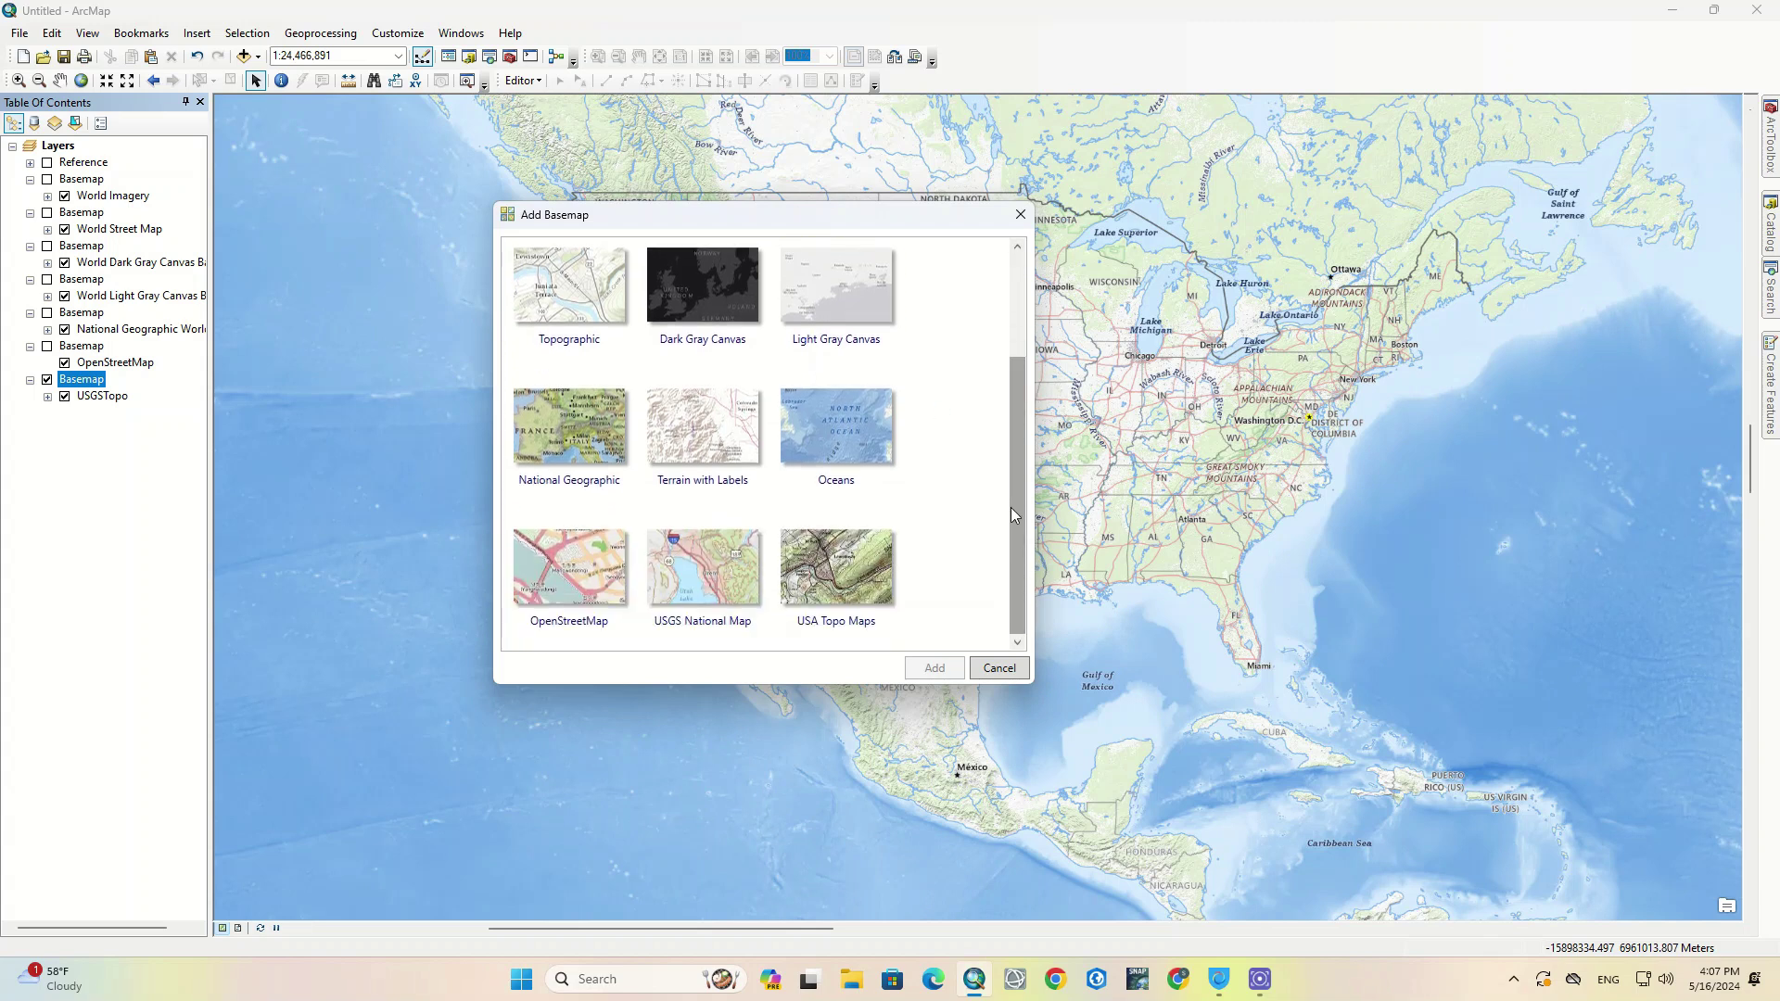
# Select USA Topo Maps in the basemap gallery and add it.
pyautogui.click(871, 566)
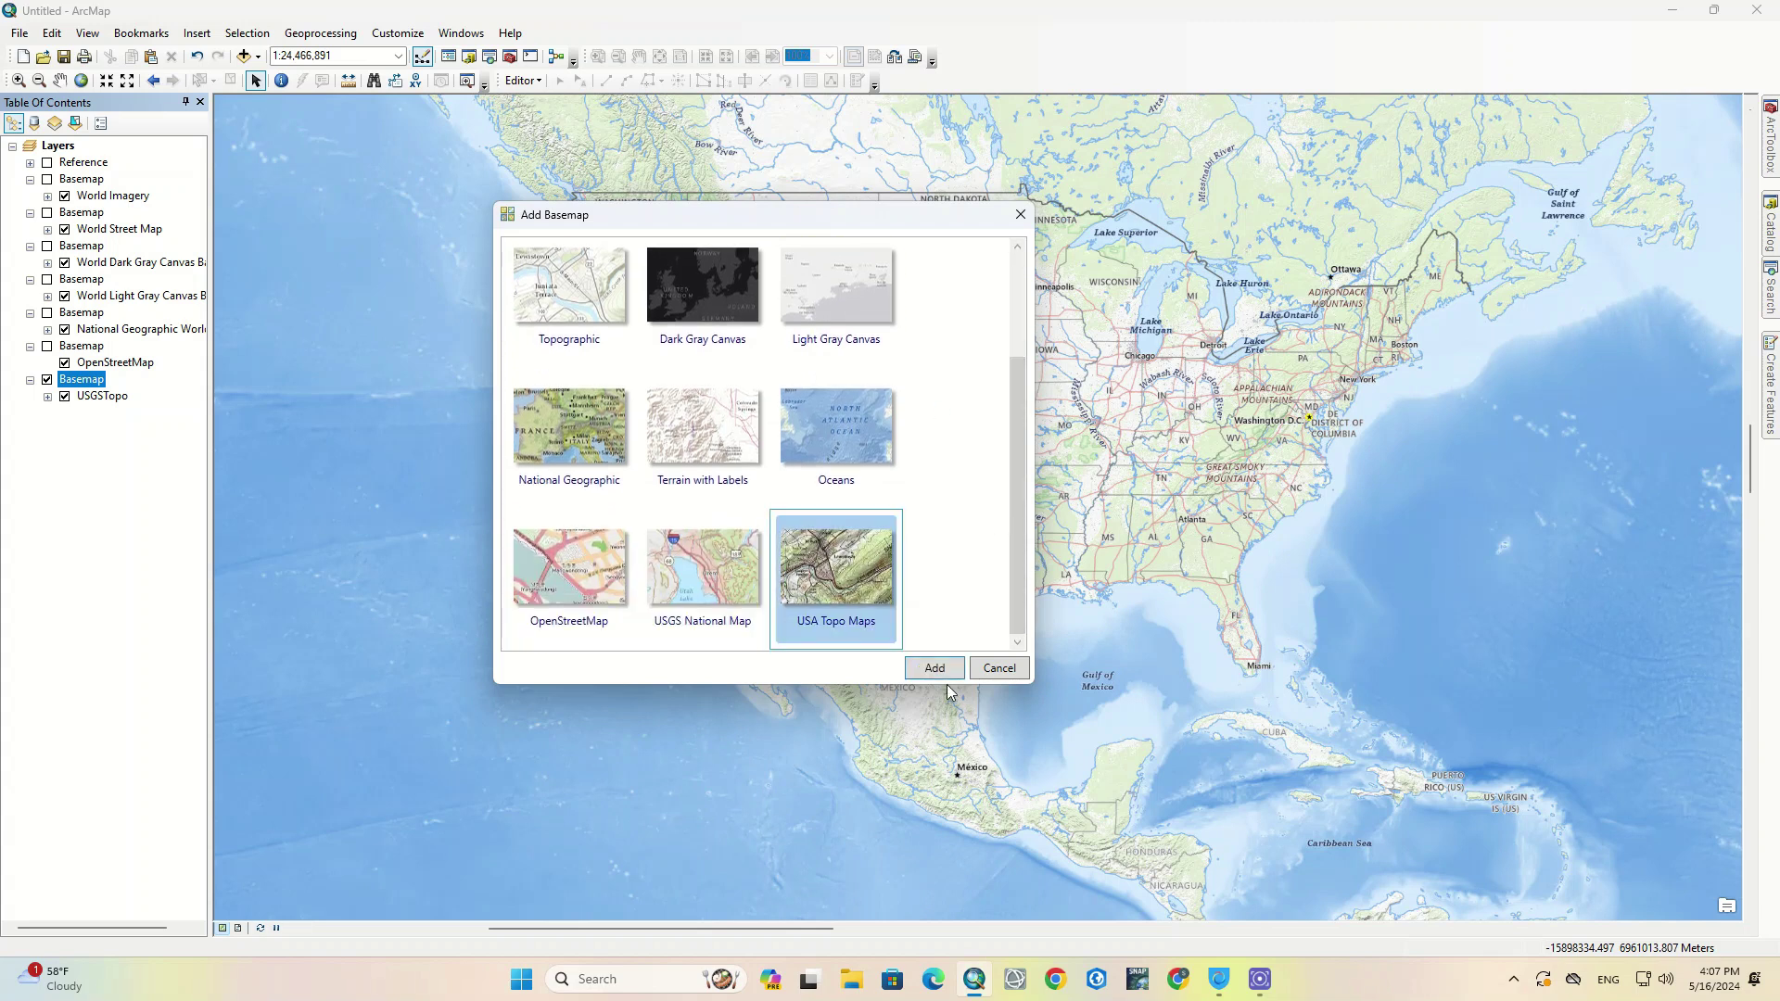
pyautogui.click(937, 668)
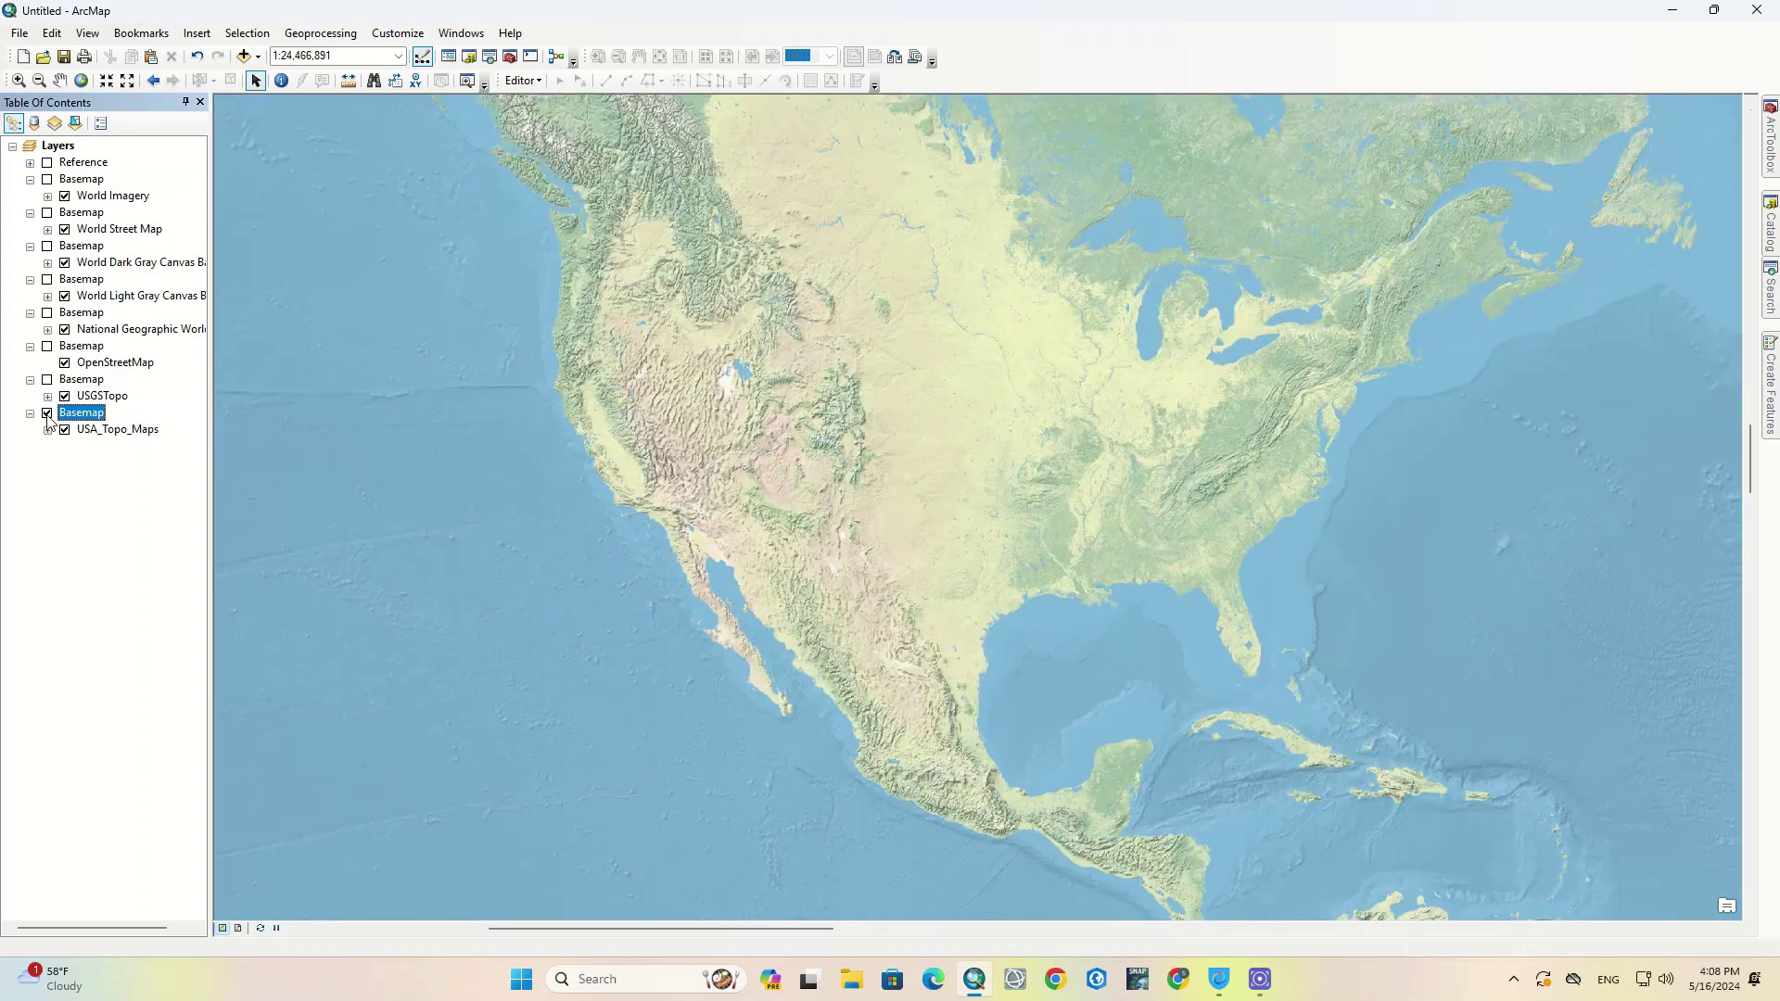
# Toggle USGSTopo and Reference, ending with USGSTopo, OpenStreetMap and National Geographic checked.
pyautogui.click(46, 378)
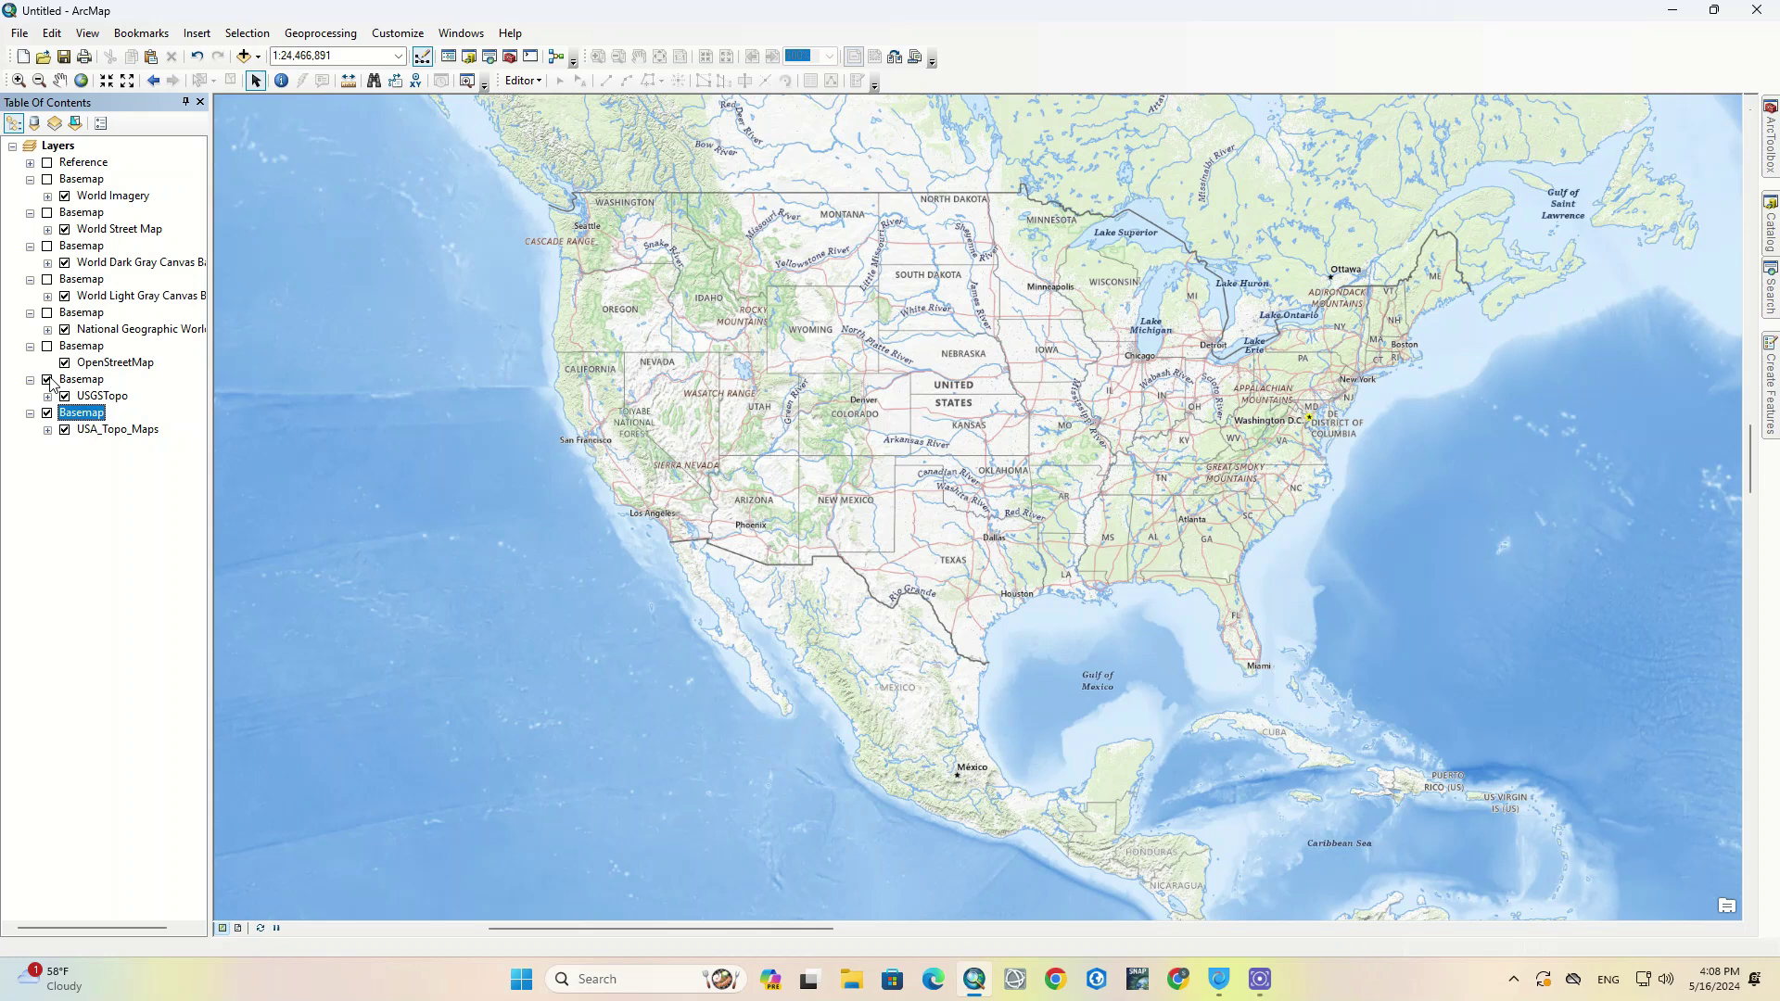
pyautogui.click(47, 379)
pyautogui.click(46, 161)
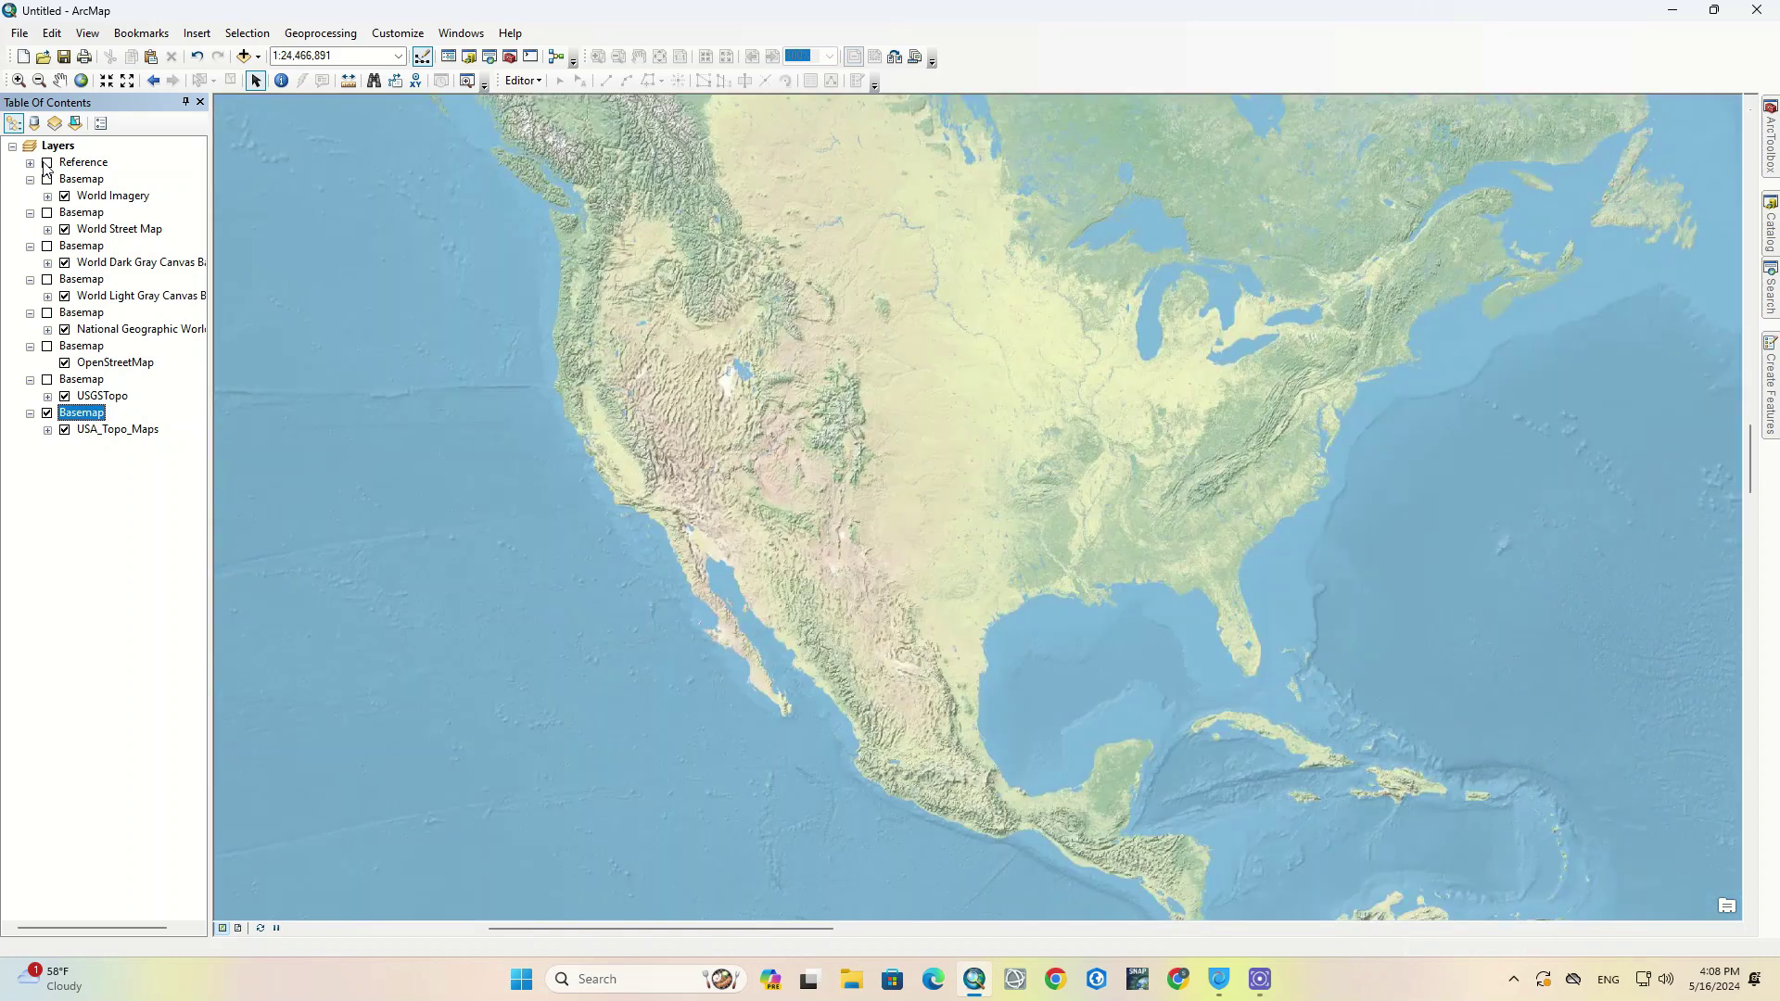
pyautogui.click(46, 163)
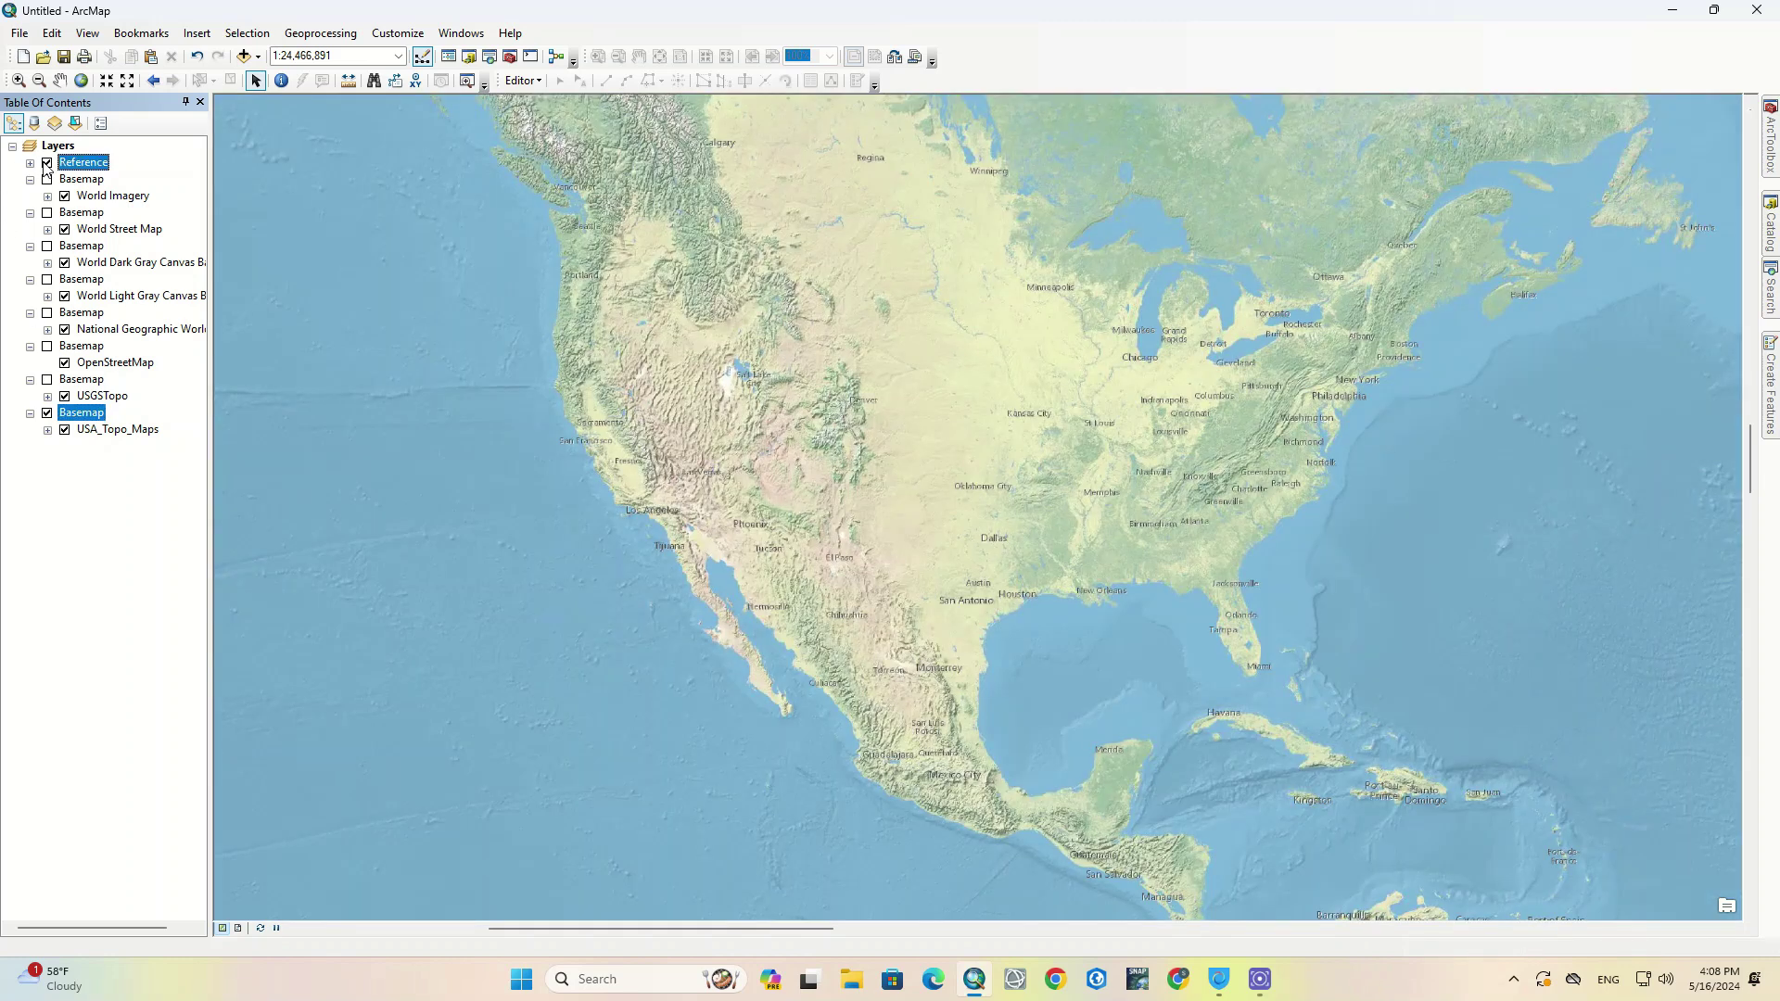
pyautogui.click(45, 379)
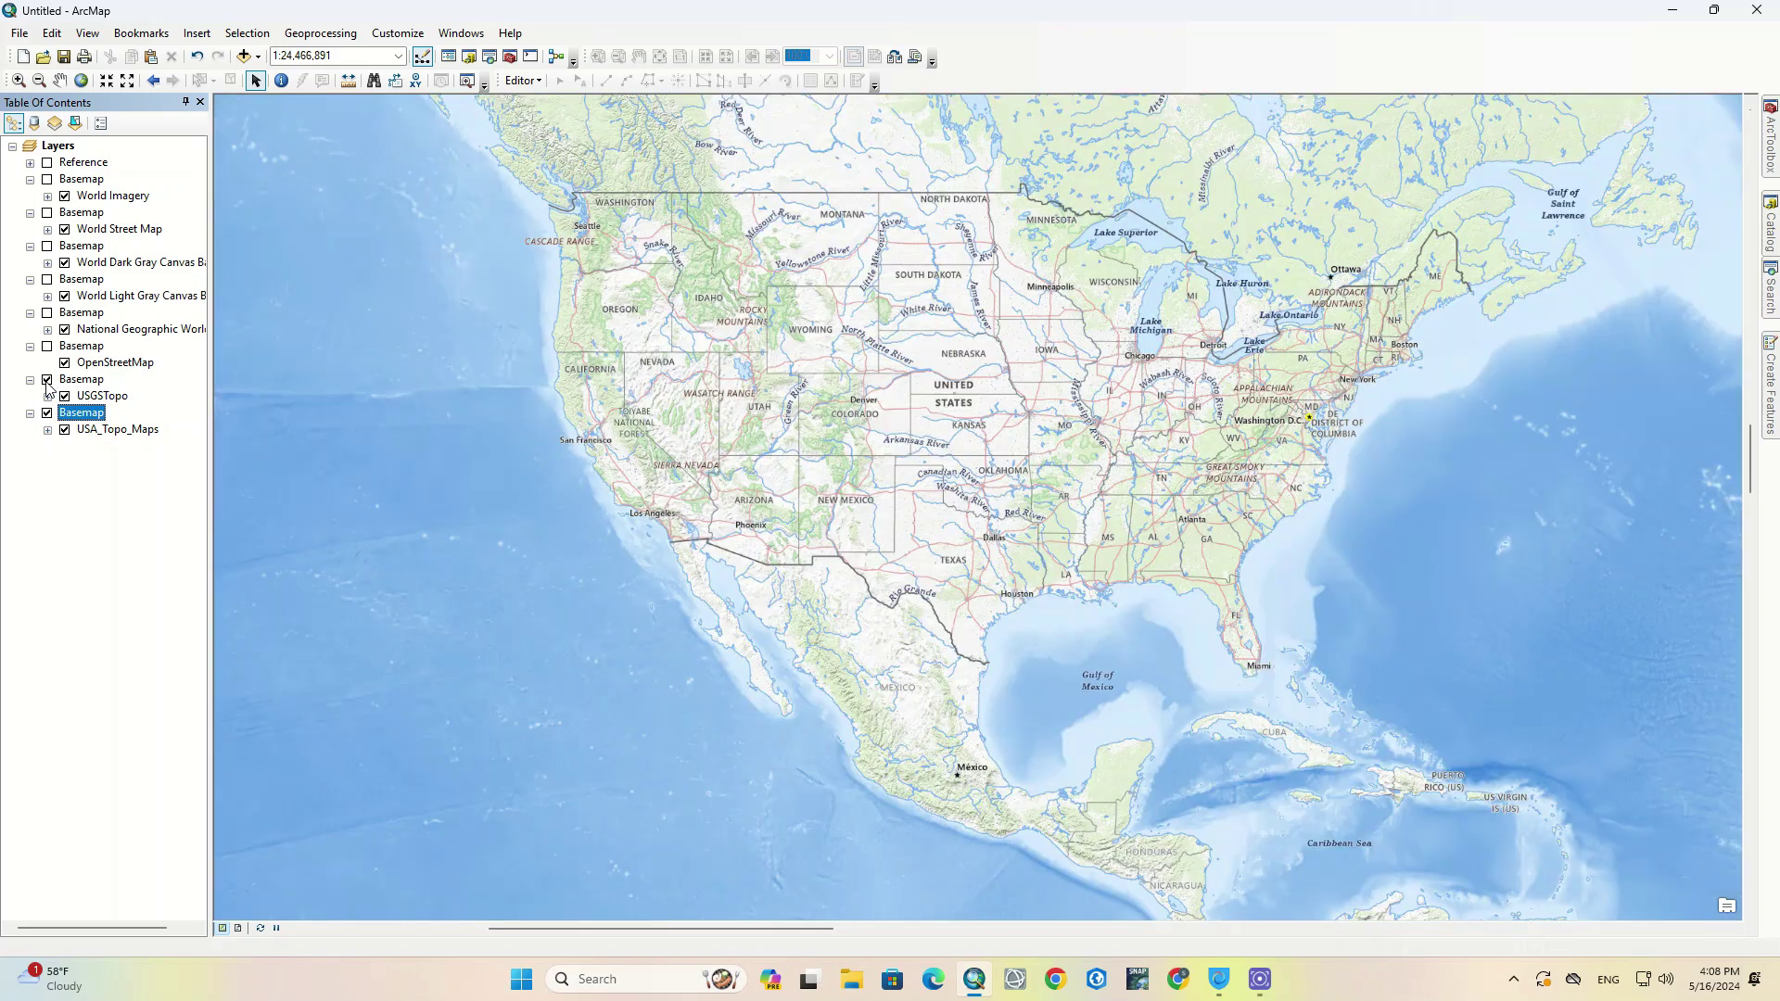
pyautogui.click(47, 345)
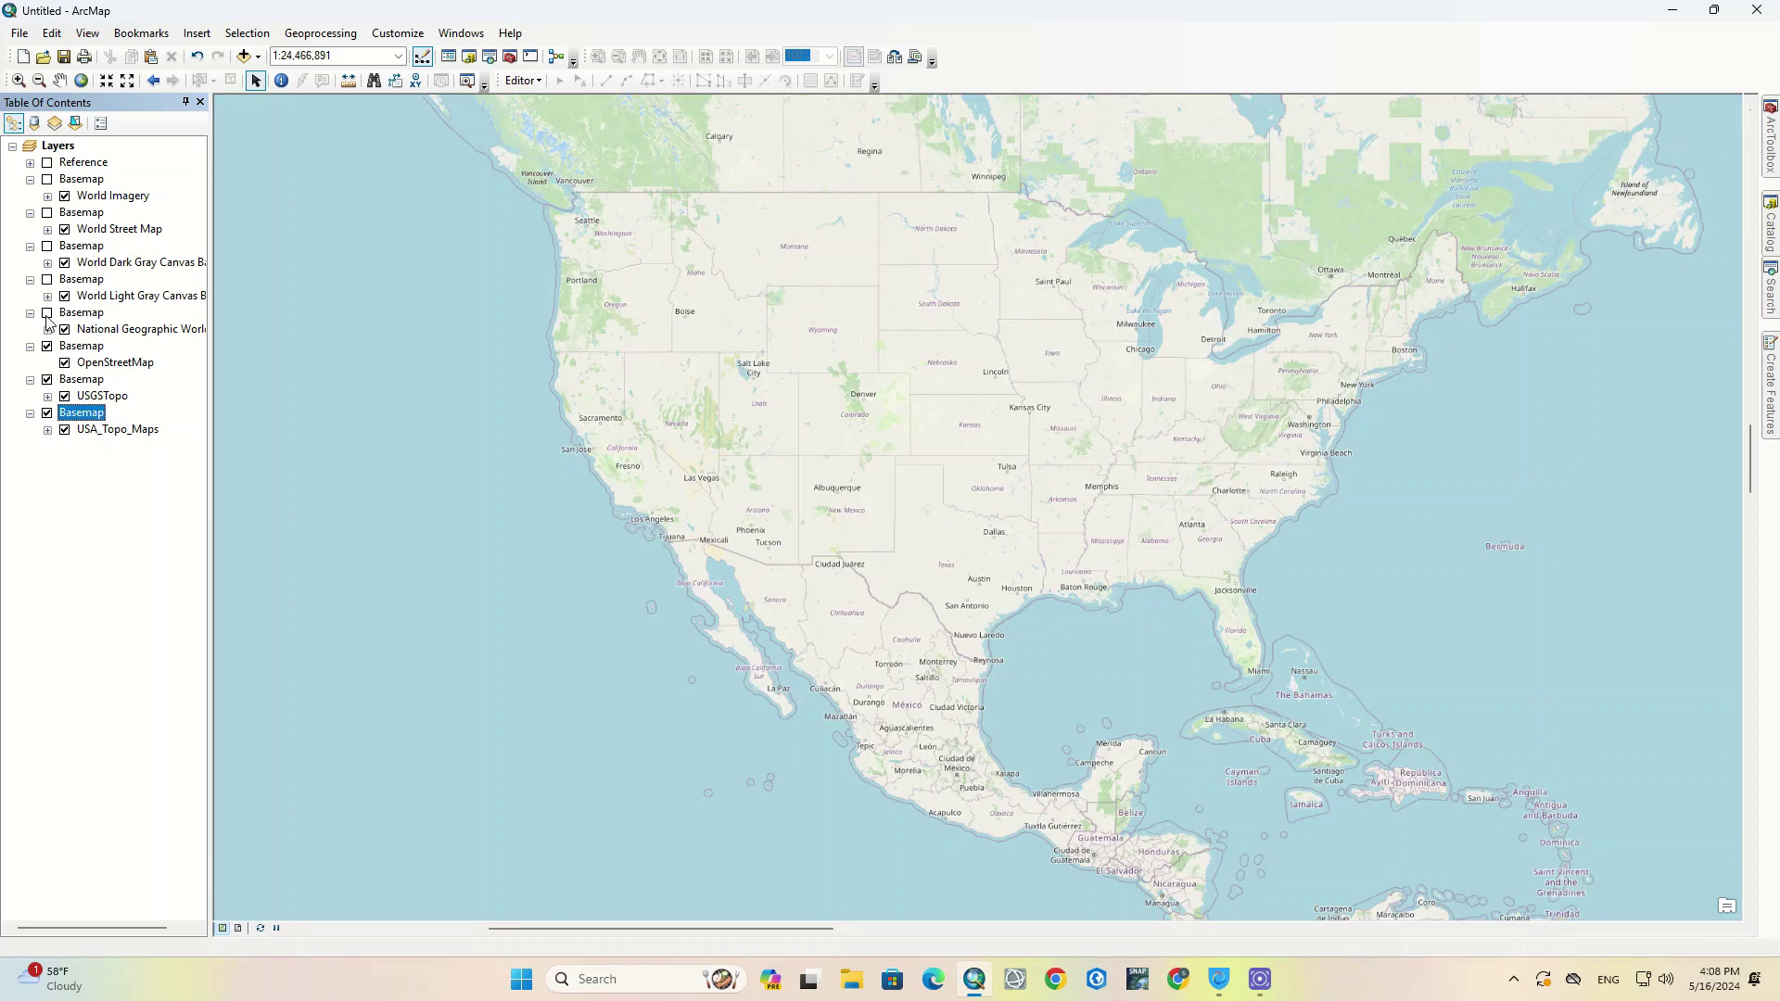
pyautogui.click(47, 313)
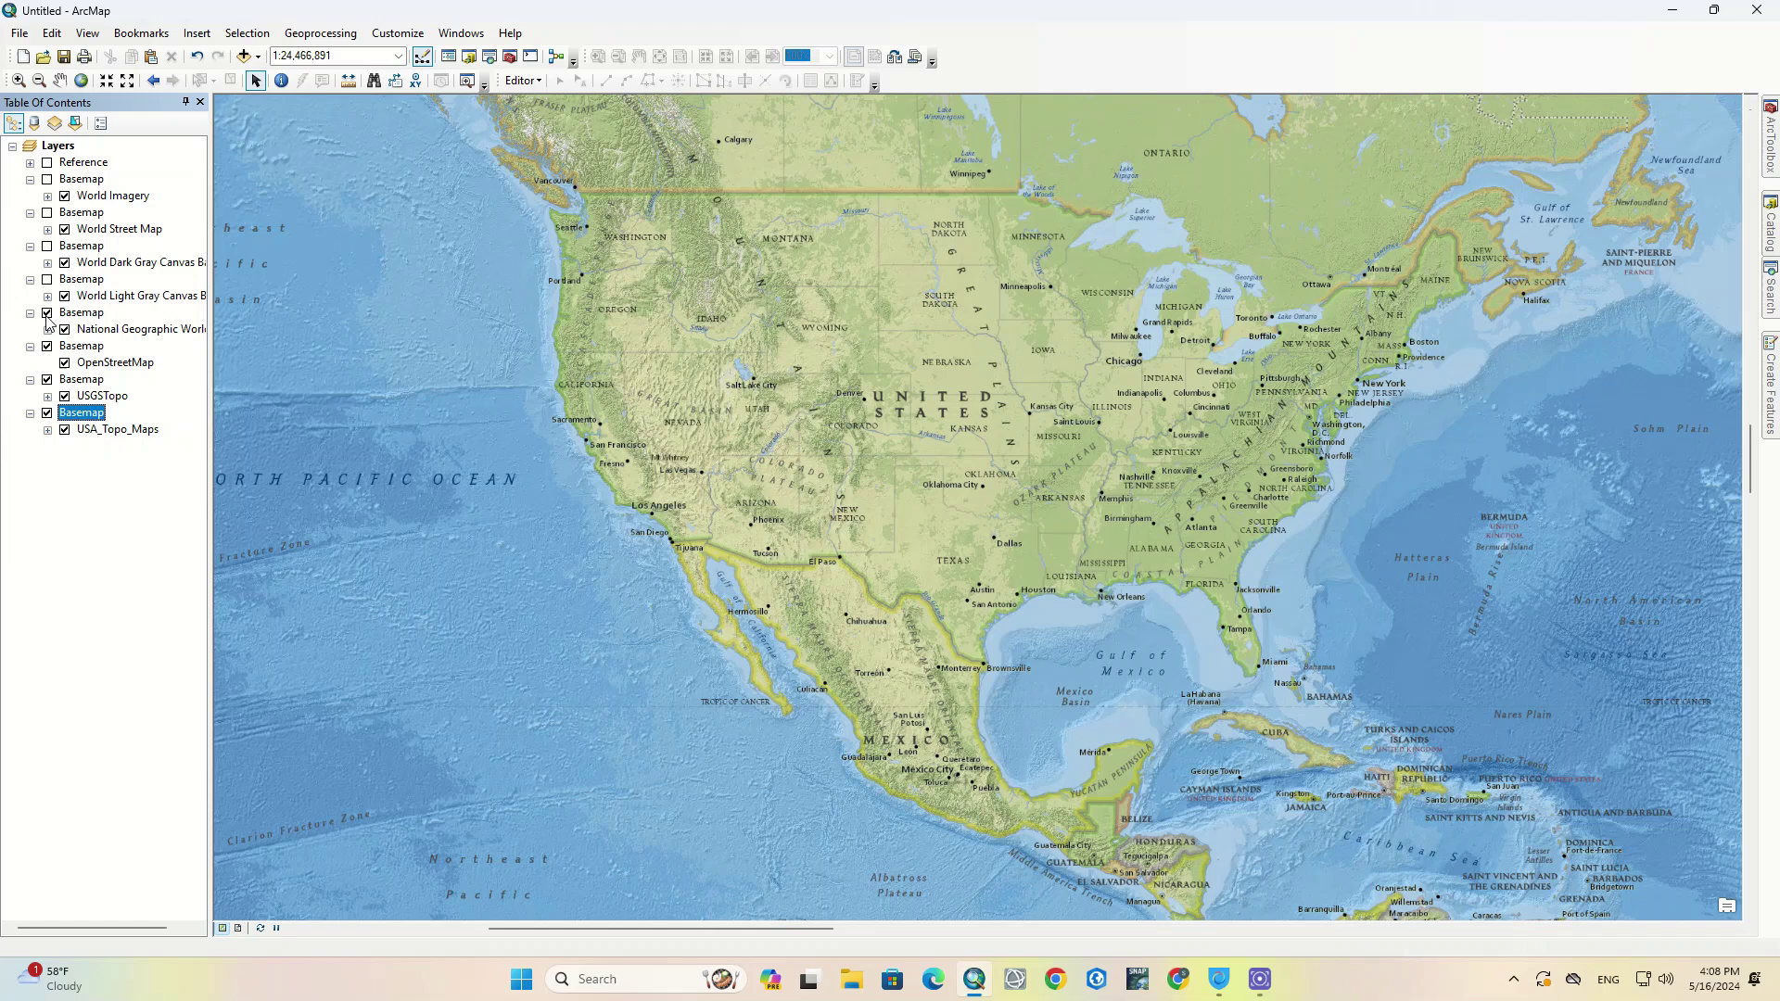